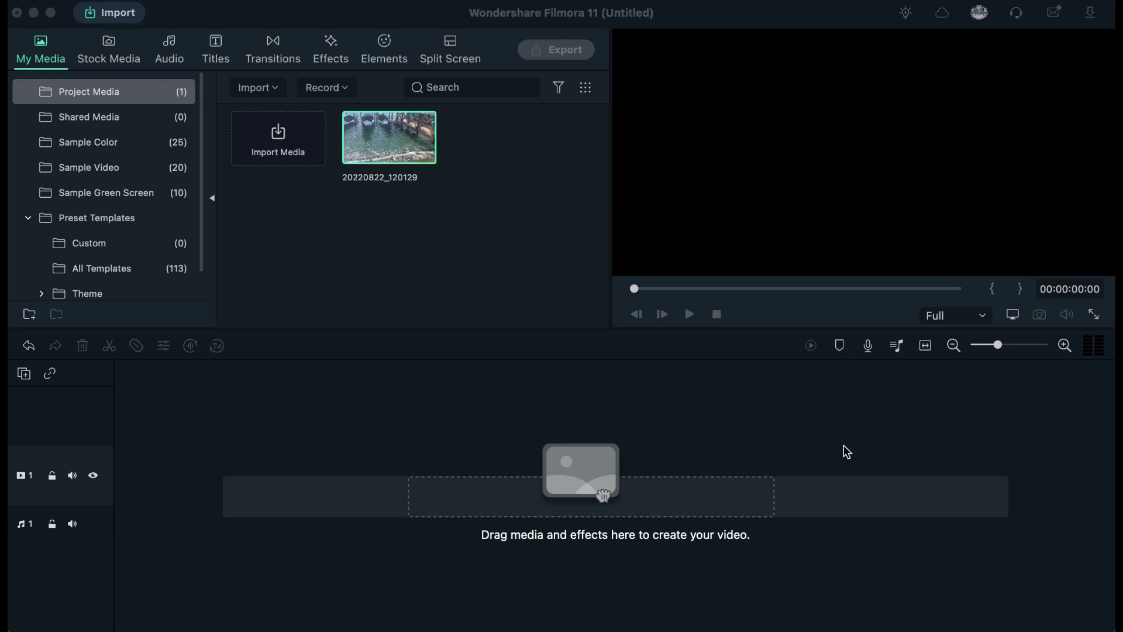
Step: Place gondola clip 20220822_120129 at the start of video track 1, keeping 1920X1080 25.00fps settings
{"action": "left_click", "coordinate": [634, 210]}
{"action": "left_click", "coordinate": [400, 133]}
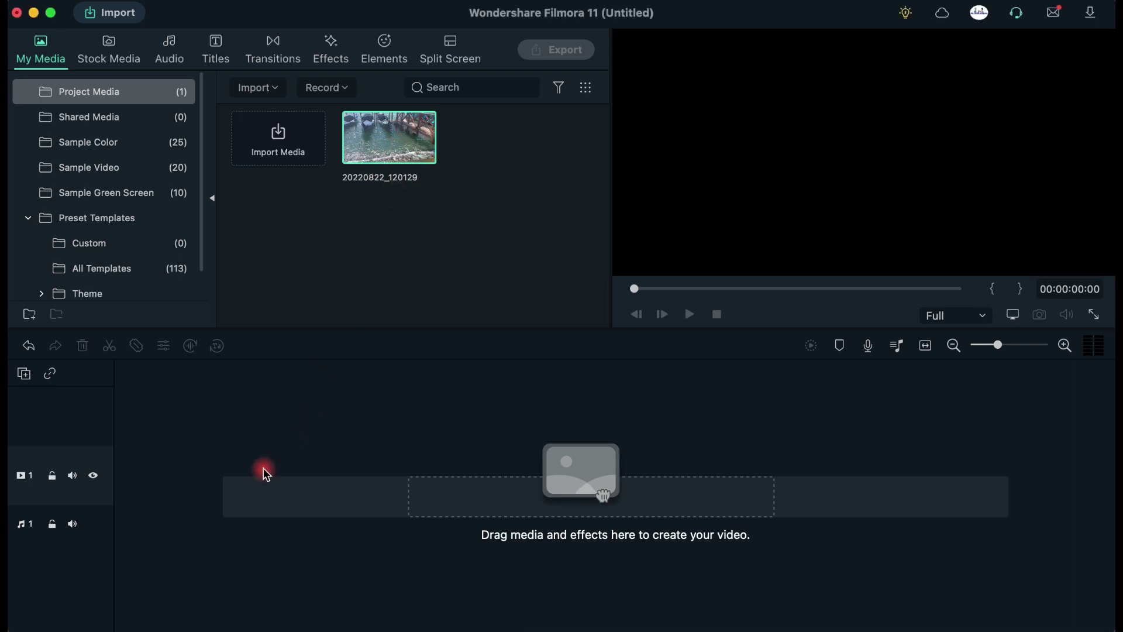
{"action": "mouse_move", "coordinate": [400, 151]}
{"action": "left_click_drag", "start_coordinate": [400, 152], "coordinate": [119, 462]}
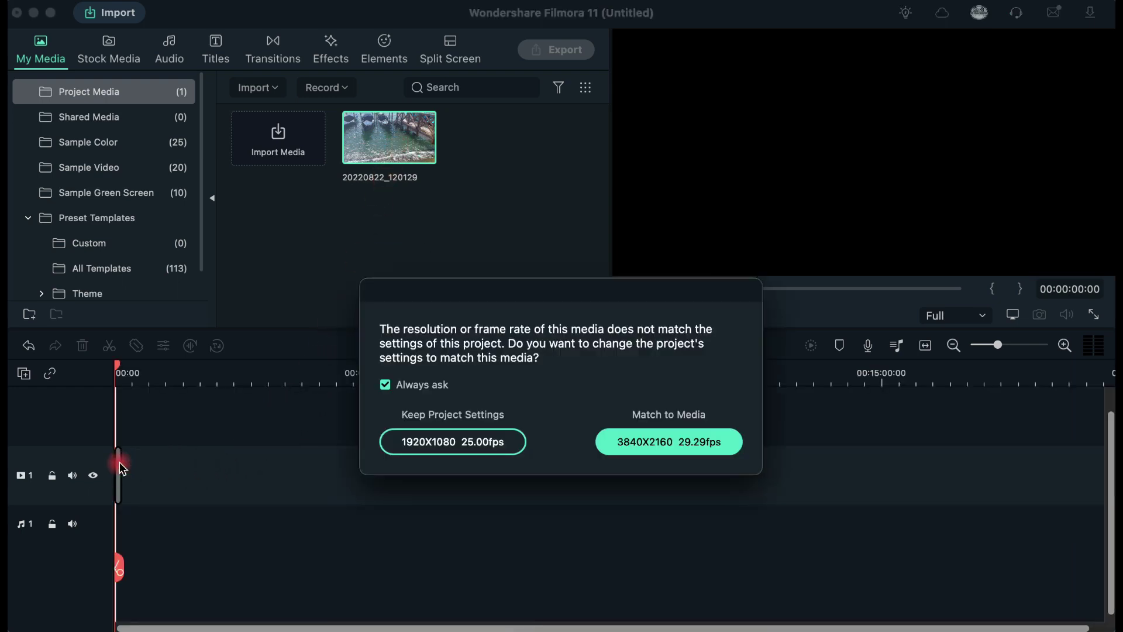
{"action": "left_click", "coordinate": [471, 447]}
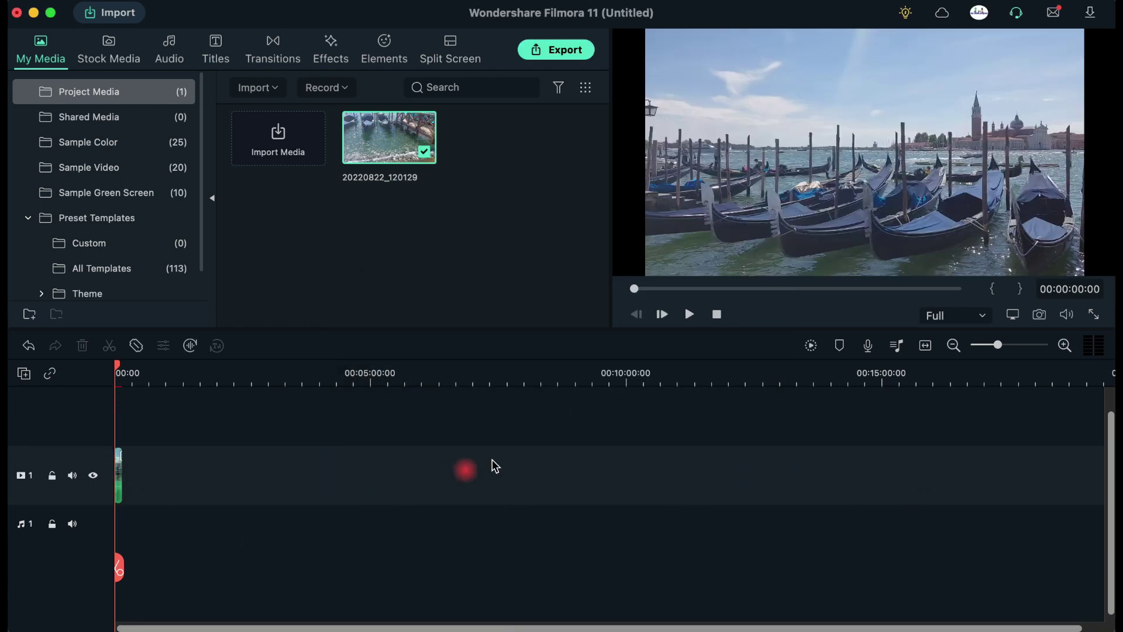
Step: Zoom in on the gondola clip, preview it, and lower its audio to about -17.56 dB
{"action": "left_click_drag", "start_coordinate": [1013, 350], "coordinate": [1026, 345]}
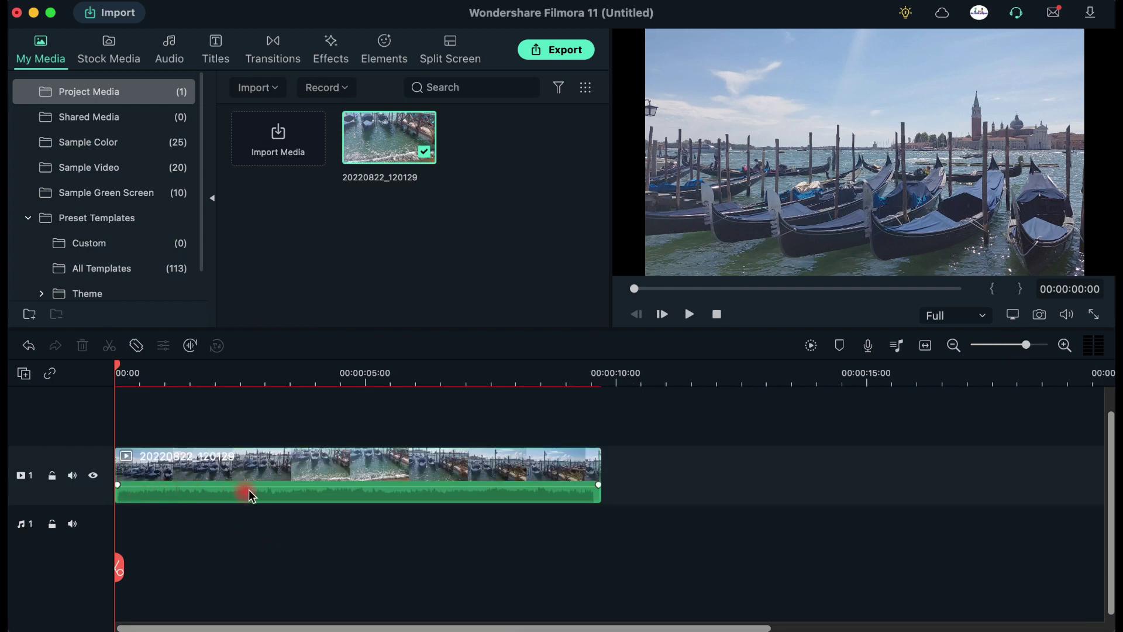
{"action": "left_click", "coordinate": [691, 314]}
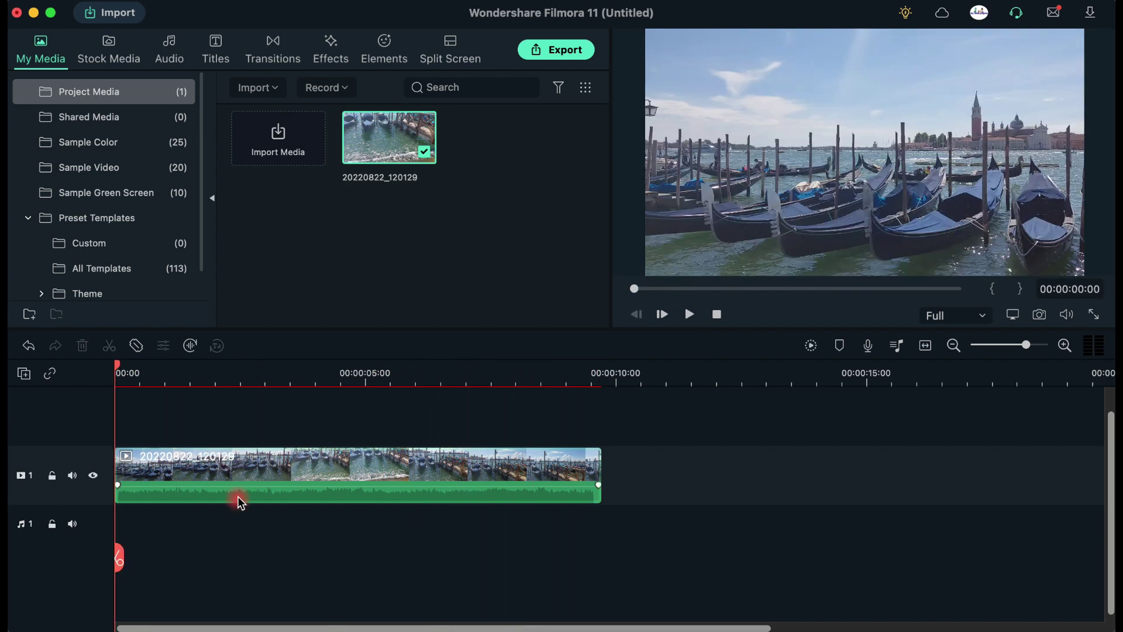
{"action": "mouse_move", "coordinate": [236, 487]}
{"action": "left_mouse_down"}
{"action": "mouse_move", "coordinate": [240, 498]}
{"action": "mouse_move", "coordinate": [240, 485]}
{"action": "left_mouse_up"}
Step: Detach the gondola clip's audio onto its own audio track beneath the video
{"action": "left_click", "coordinate": [293, 496]}
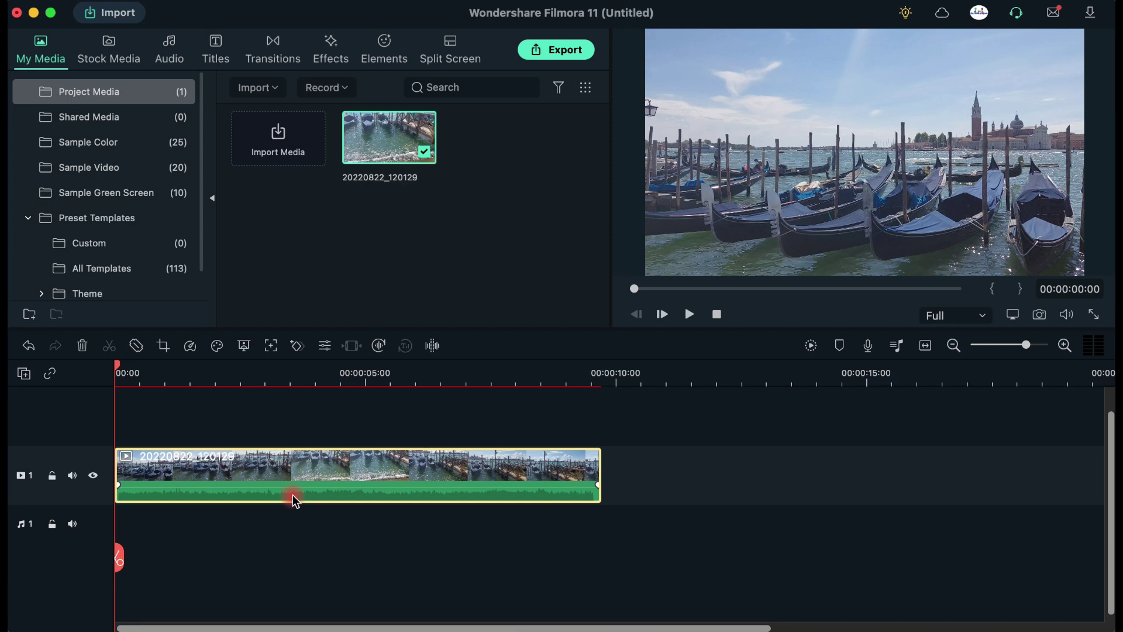
{"action": "right_click", "coordinate": [292, 495]}
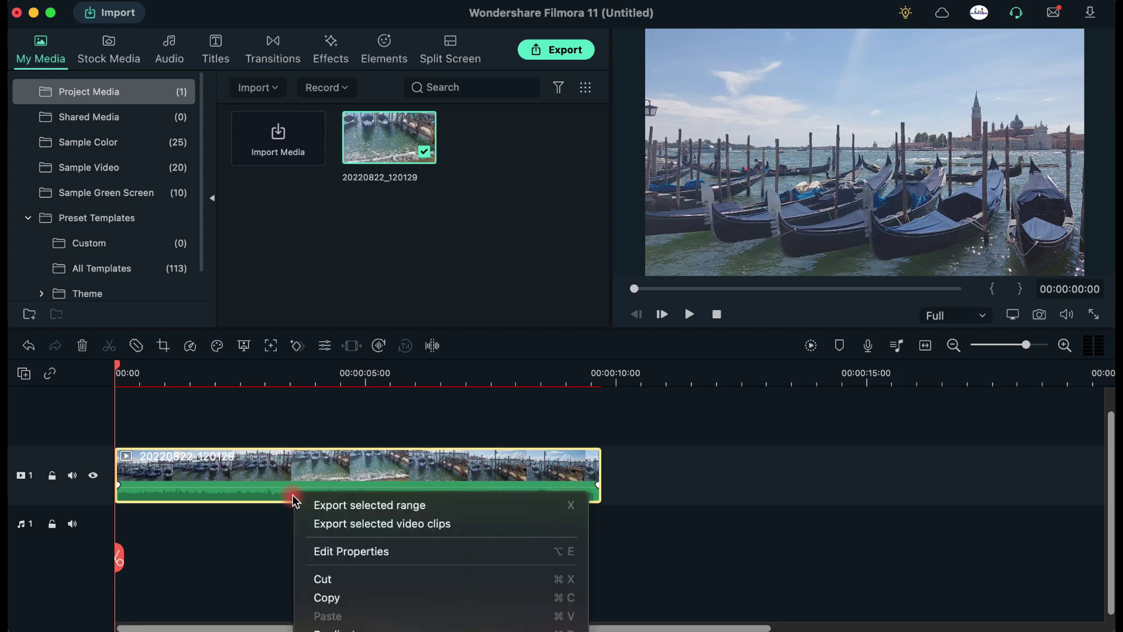
{"action": "scroll", "coordinate": [441, 522], "scroll_direction": "down", "scroll_amount": 15}
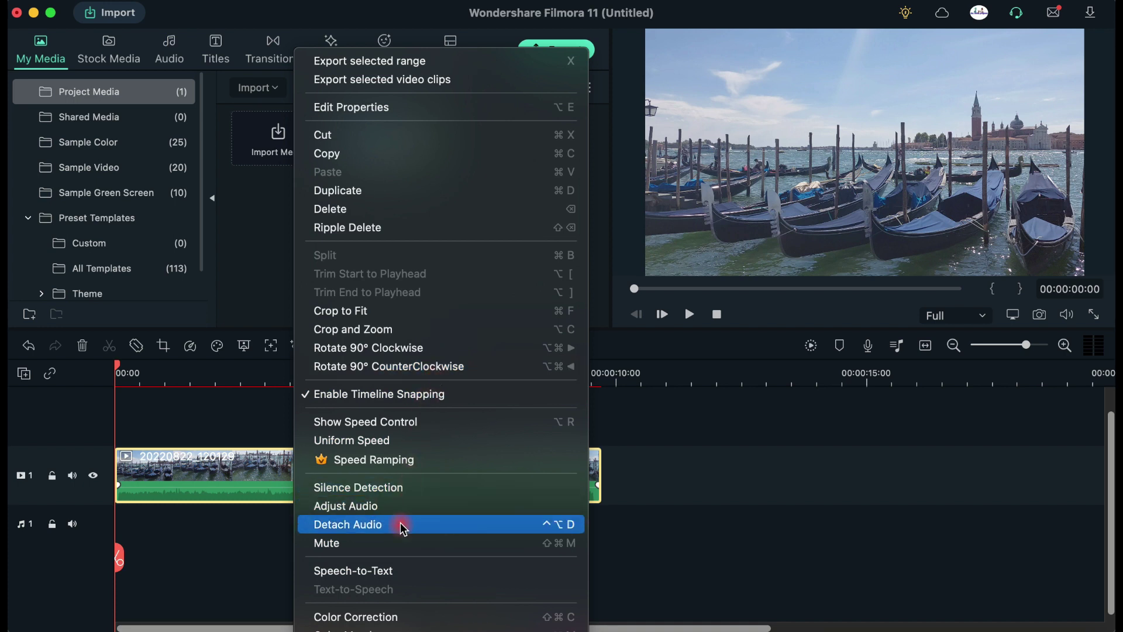
{"action": "left_click", "coordinate": [397, 525]}
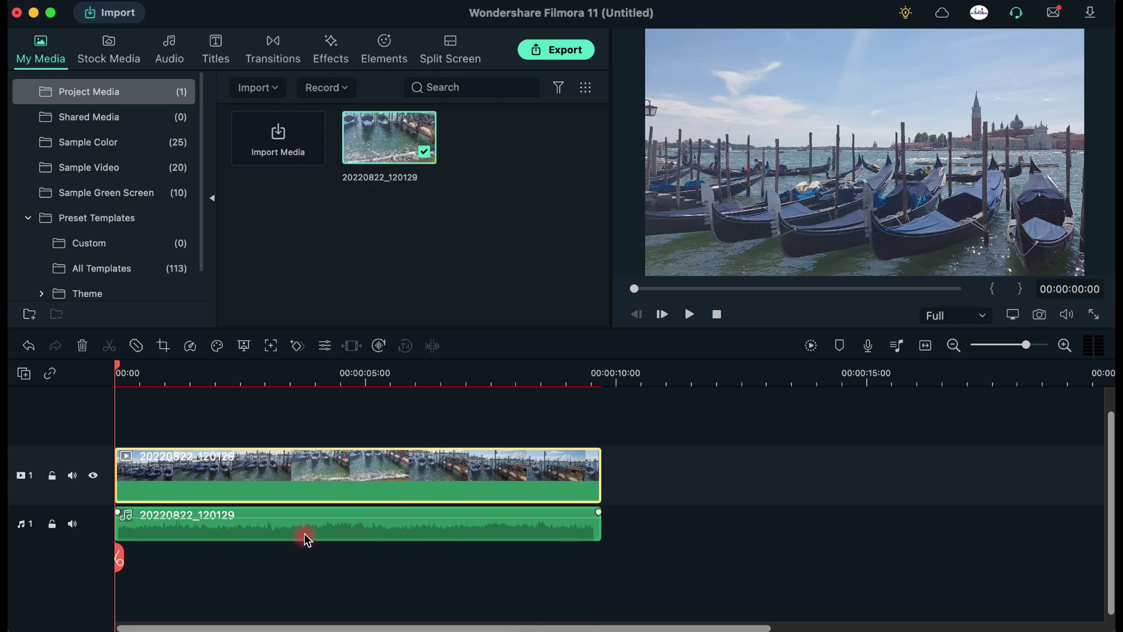
Step: Split the detached audio at 00:00:02:12 and at 00:00:03:10
{"action": "left_click", "coordinate": [270, 528]}
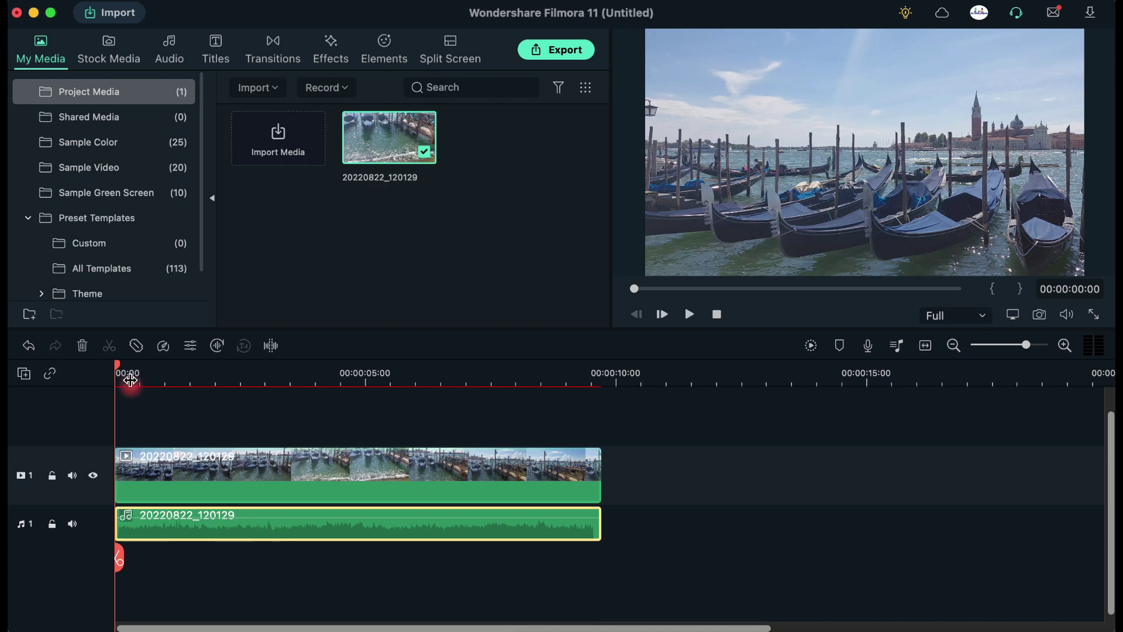
{"action": "left_click", "coordinate": [118, 368]}
{"action": "mouse_move", "coordinate": [118, 369]}
{"action": "left_mouse_down"}
{"action": "mouse_move", "coordinate": [281, 395]}
{"action": "mouse_move", "coordinate": [306, 388]}
{"action": "mouse_move", "coordinate": [251, 383]}
{"action": "left_mouse_up"}
{"action": "left_click", "coordinate": [262, 539]}
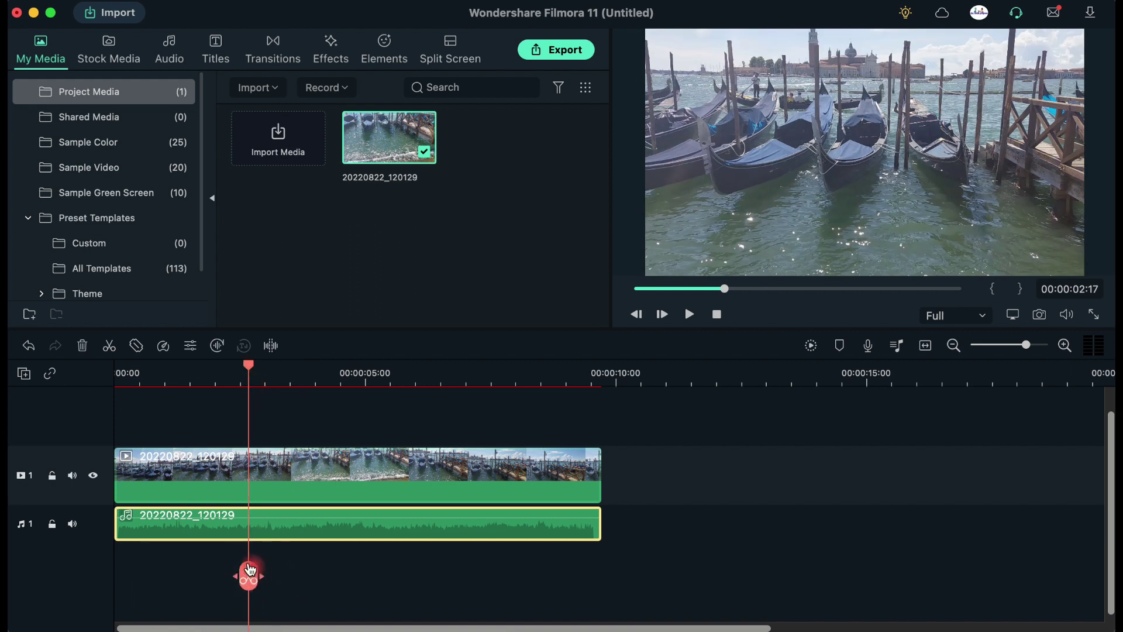
{"action": "left_click", "coordinate": [243, 368]}
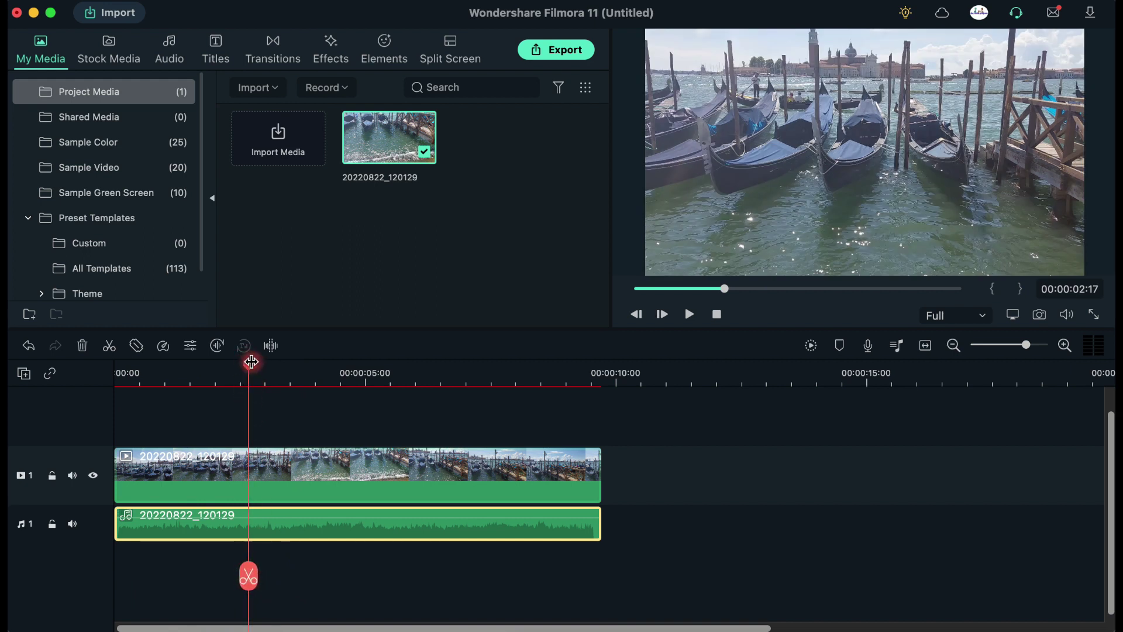
{"action": "mouse_move", "coordinate": [243, 368]}
{"action": "left_mouse_down"}
{"action": "mouse_move", "coordinate": [301, 368]}
{"action": "mouse_move", "coordinate": [238, 367]}
{"action": "left_mouse_up"}
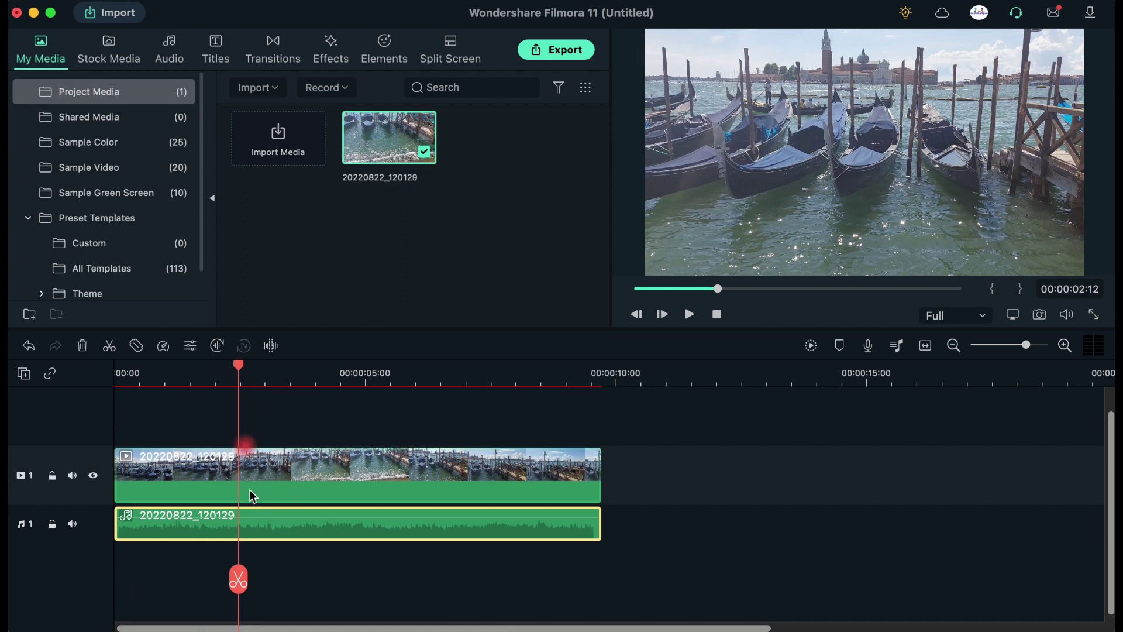
{"action": "left_click", "coordinate": [238, 579]}
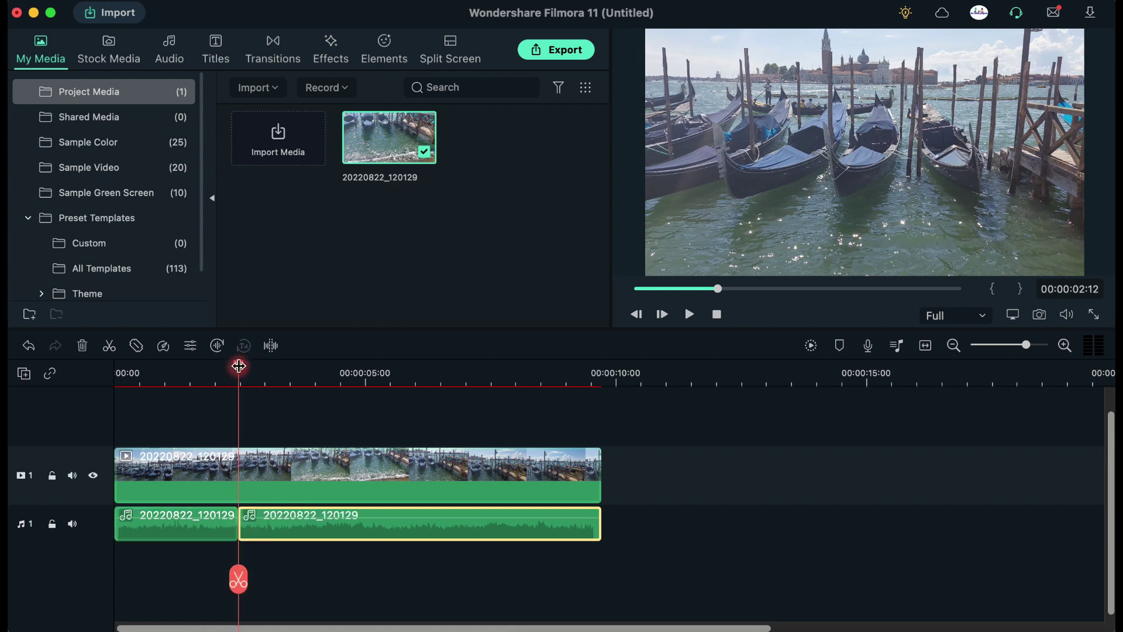
{"action": "left_click_drag", "start_coordinate": [238, 365], "coordinate": [286, 374]}
{"action": "left_click", "coordinate": [285, 604]}
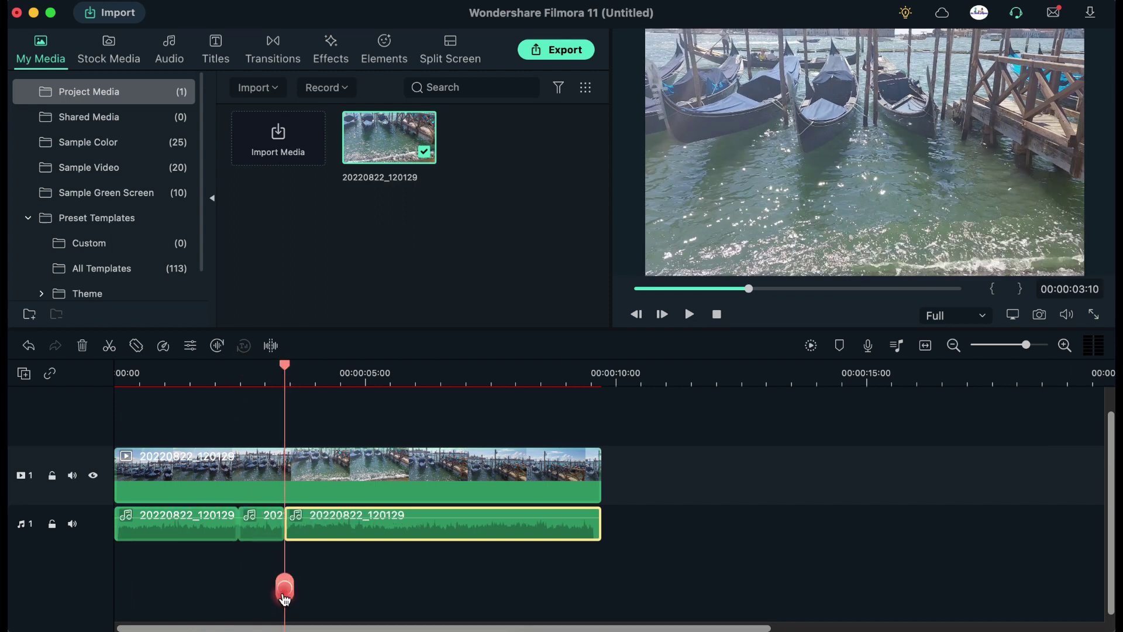
Step: Ripple-delete the short audio piece between the two cuts
{"action": "left_click", "coordinate": [266, 537]}
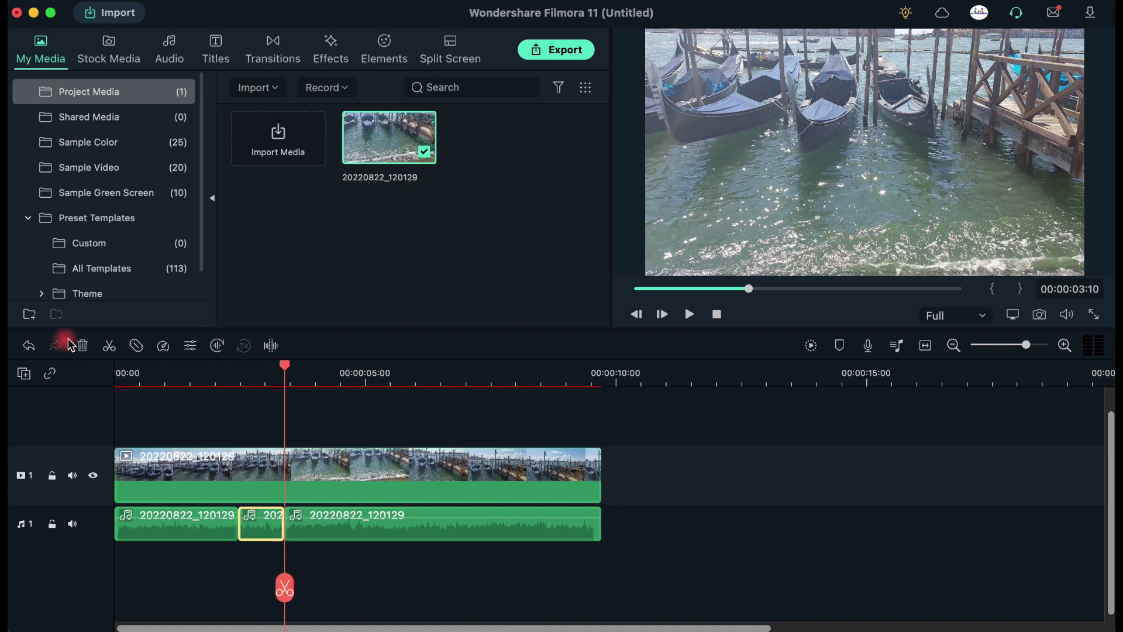
{"action": "left_click", "coordinate": [84, 346]}
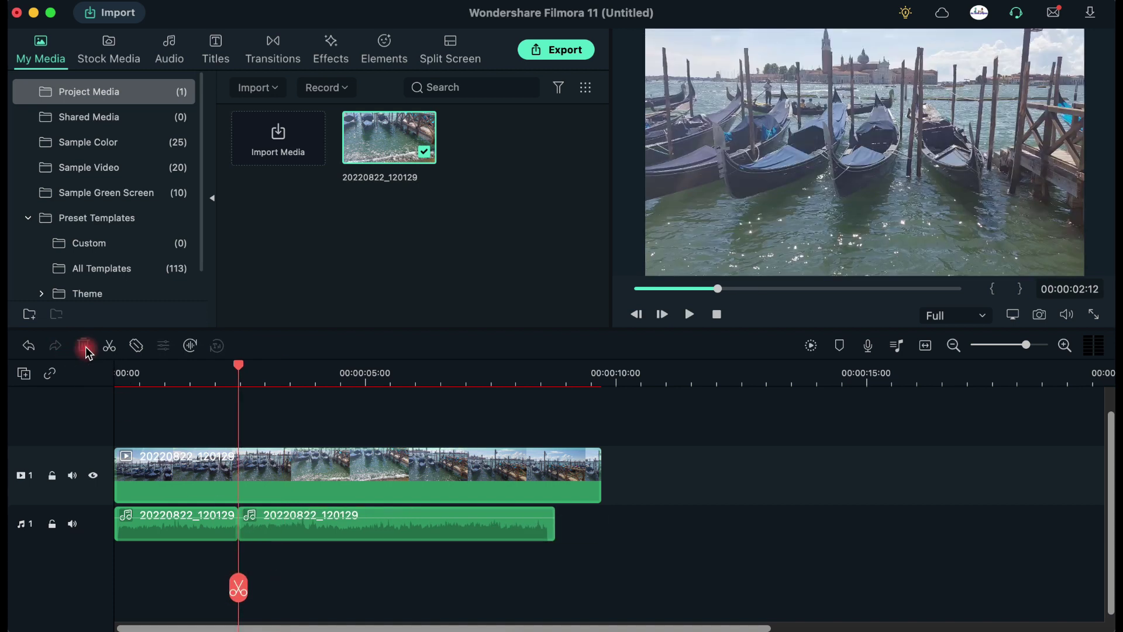
{"action": "left_click", "coordinate": [291, 535]}
Step: Move the second audio piece later, then undo that move and the piece deletion
{"action": "left_click_drag", "start_coordinate": [291, 533], "coordinate": [328, 528]}
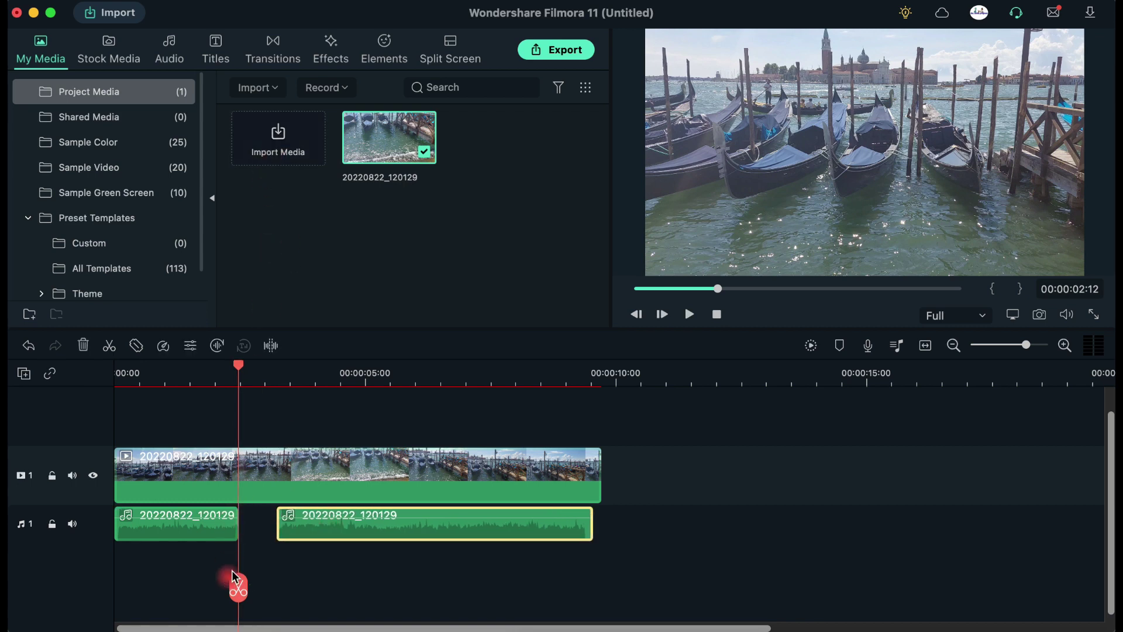
{"action": "left_click", "coordinate": [176, 1]}
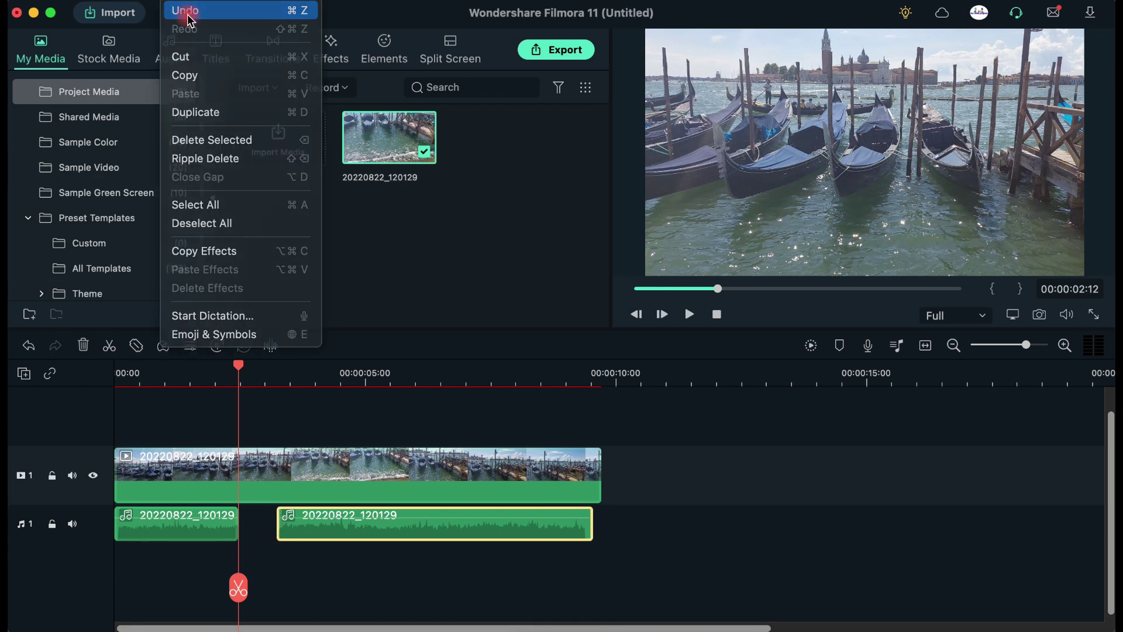
{"action": "left_click", "coordinate": [189, 18]}
{"action": "left_click", "coordinate": [179, 2]}
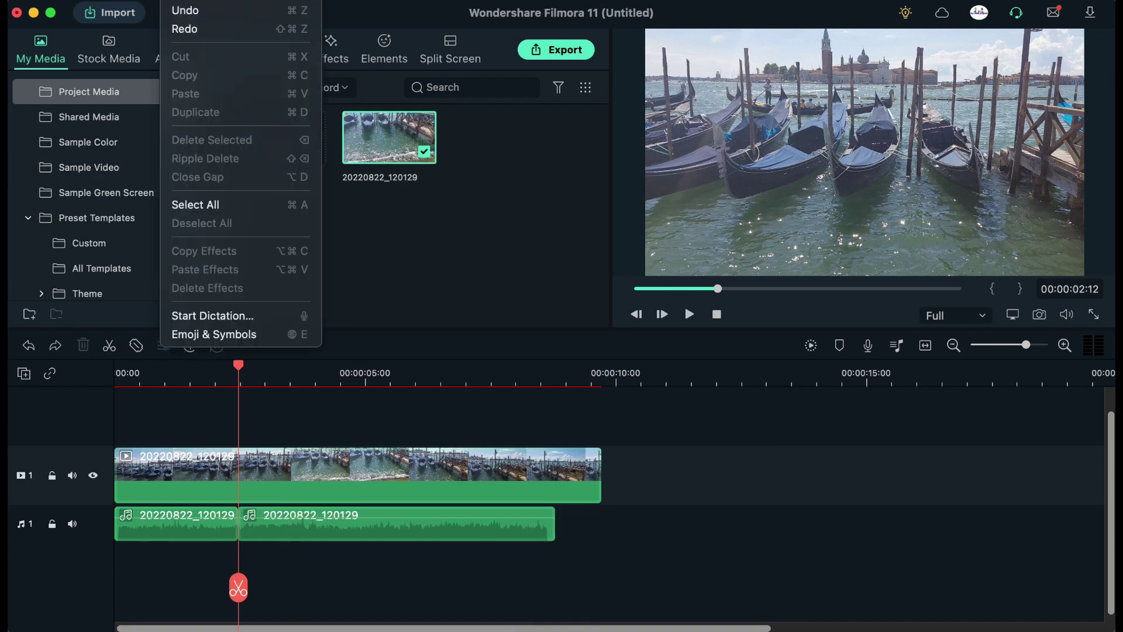
{"action": "left_click", "coordinate": [193, 17]}
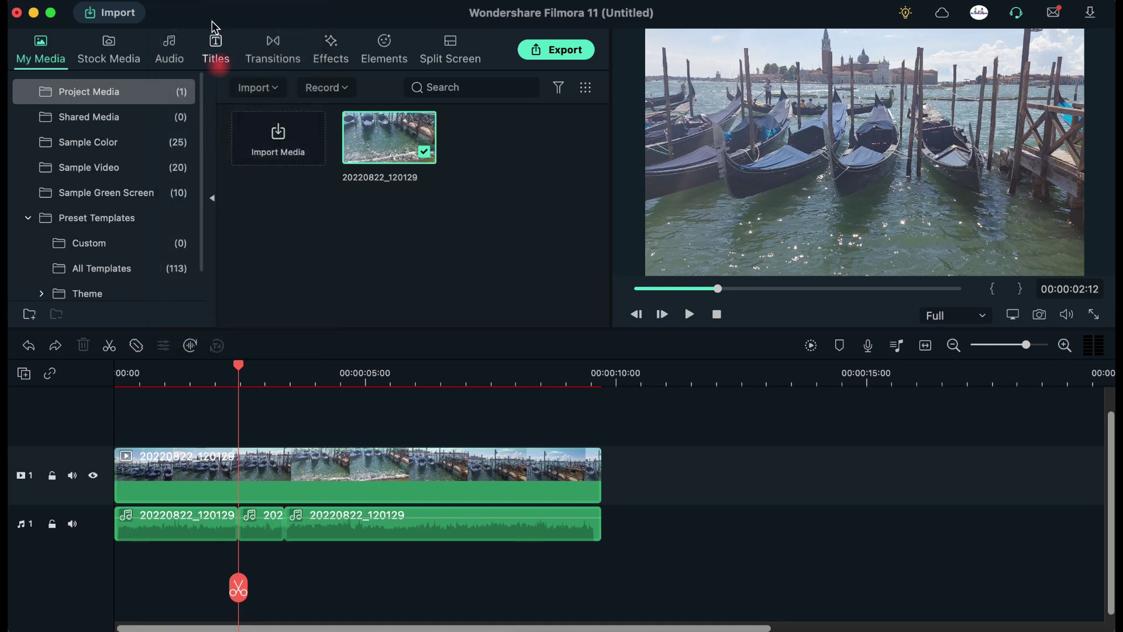
Step: Undo both audio splits so the detached sound is one clip again
{"action": "left_click", "coordinate": [204, 4]}
{"action": "left_click", "coordinate": [193, 13]}
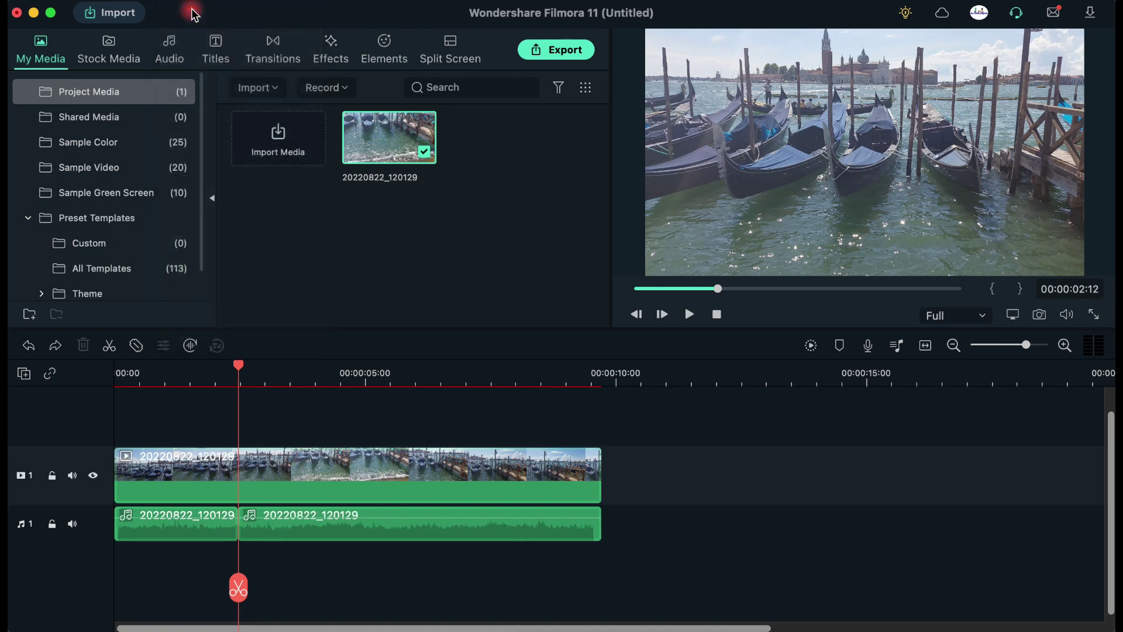
{"action": "left_click", "coordinate": [204, 3]}
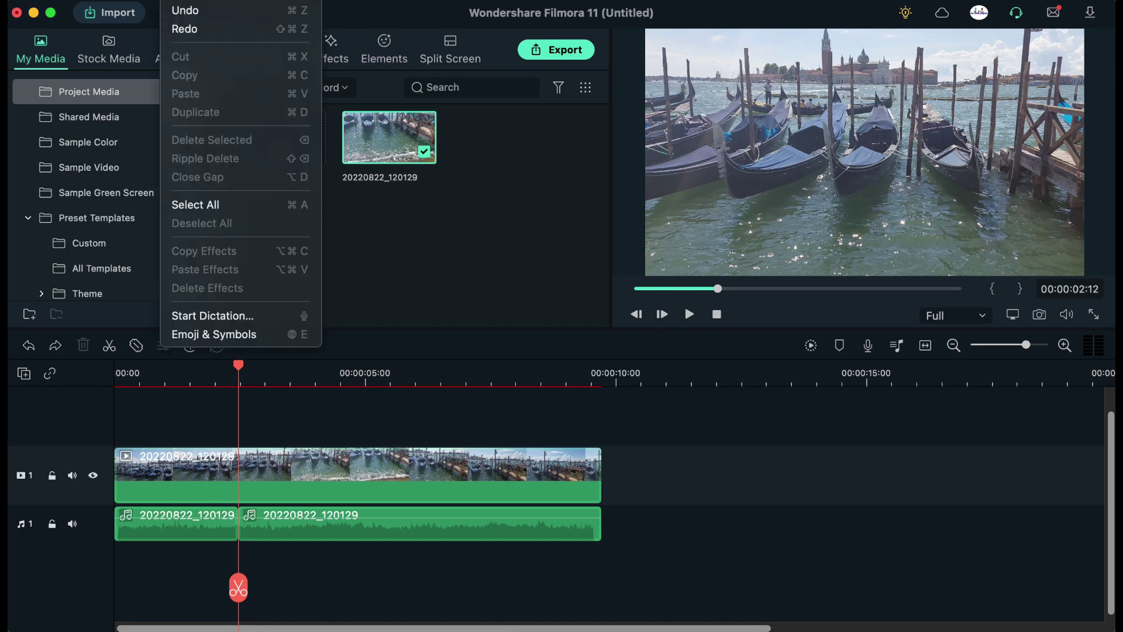
{"action": "left_click", "coordinate": [208, 17]}
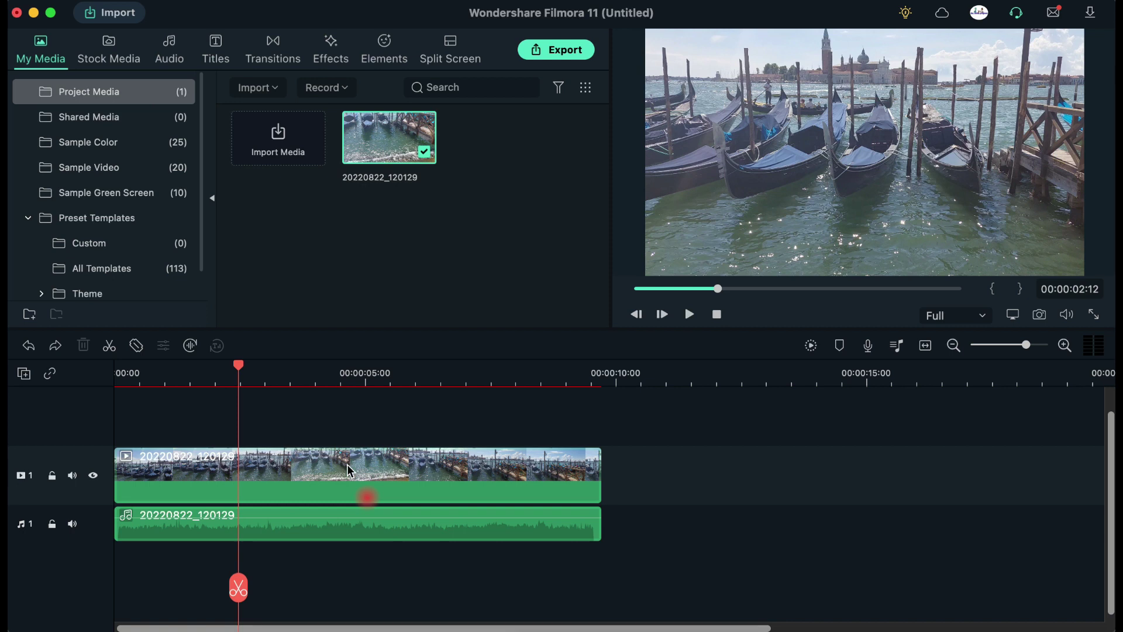
Step: Delete the detached original audio clip, leaving audio track 1 empty
{"action": "left_click", "coordinate": [240, 366]}
{"action": "left_click_drag", "start_coordinate": [240, 367], "coordinate": [203, 368]}
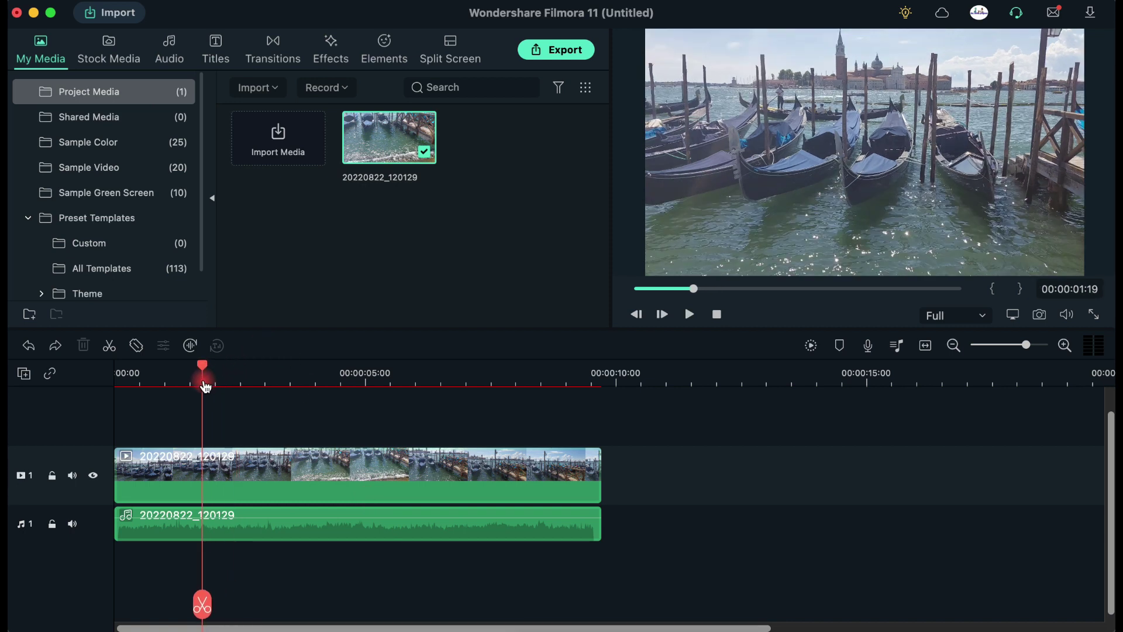
{"action": "left_click", "coordinate": [287, 533]}
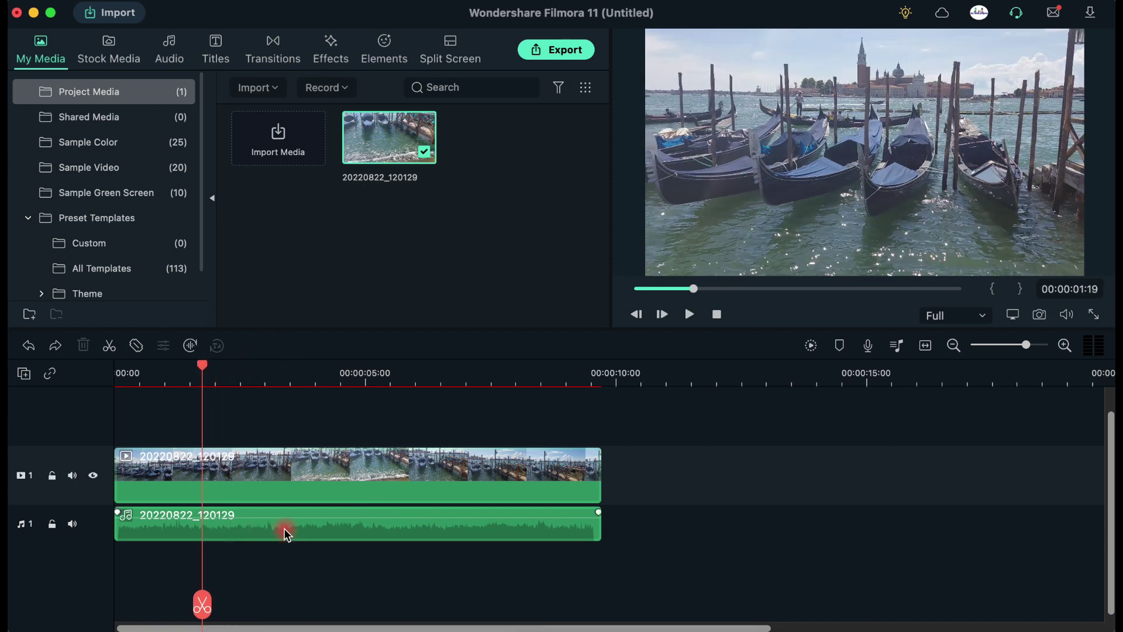
{"action": "left_click", "coordinate": [305, 536]}
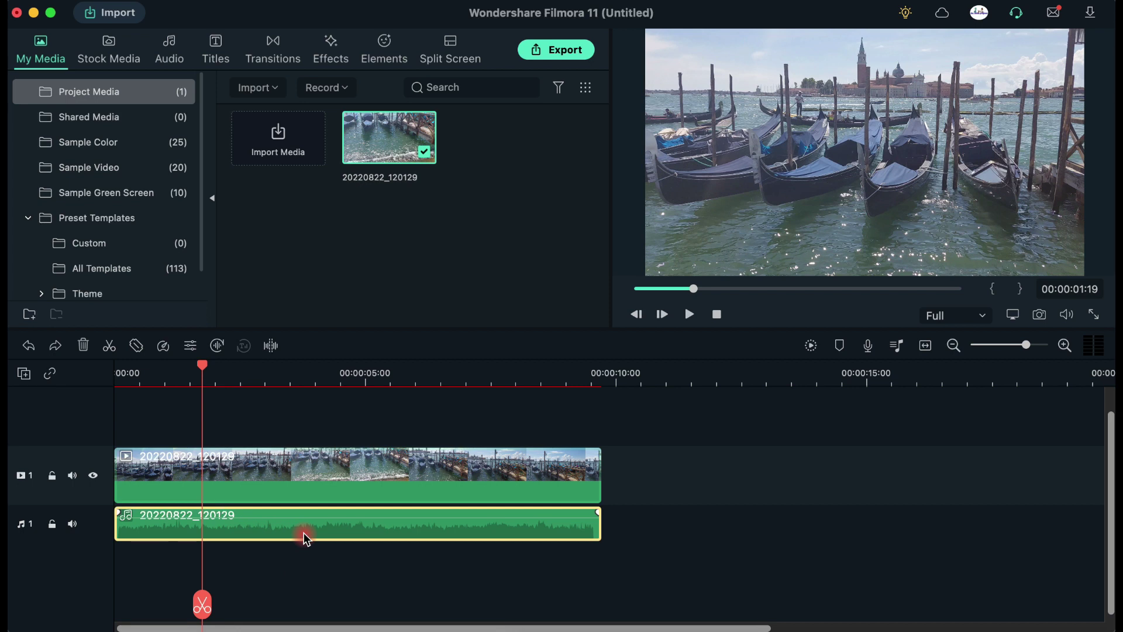
{"action": "left_click", "coordinate": [84, 346]}
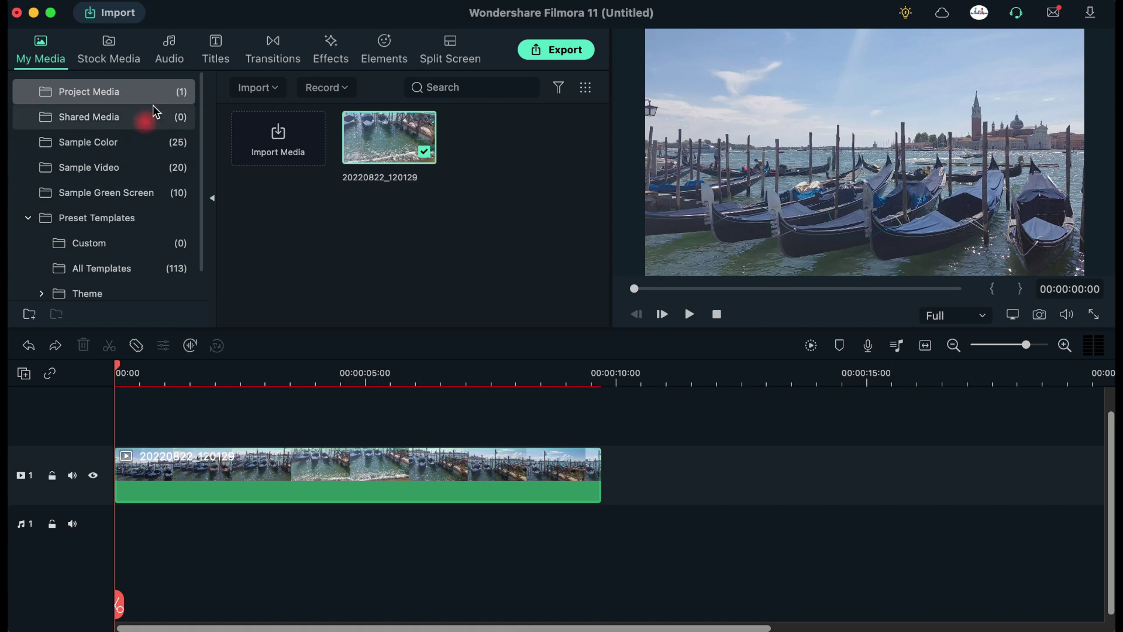
Step: Browse the Default audio library, then show Filmstock's Recommended music tracks
{"action": "left_click", "coordinate": [170, 53]}
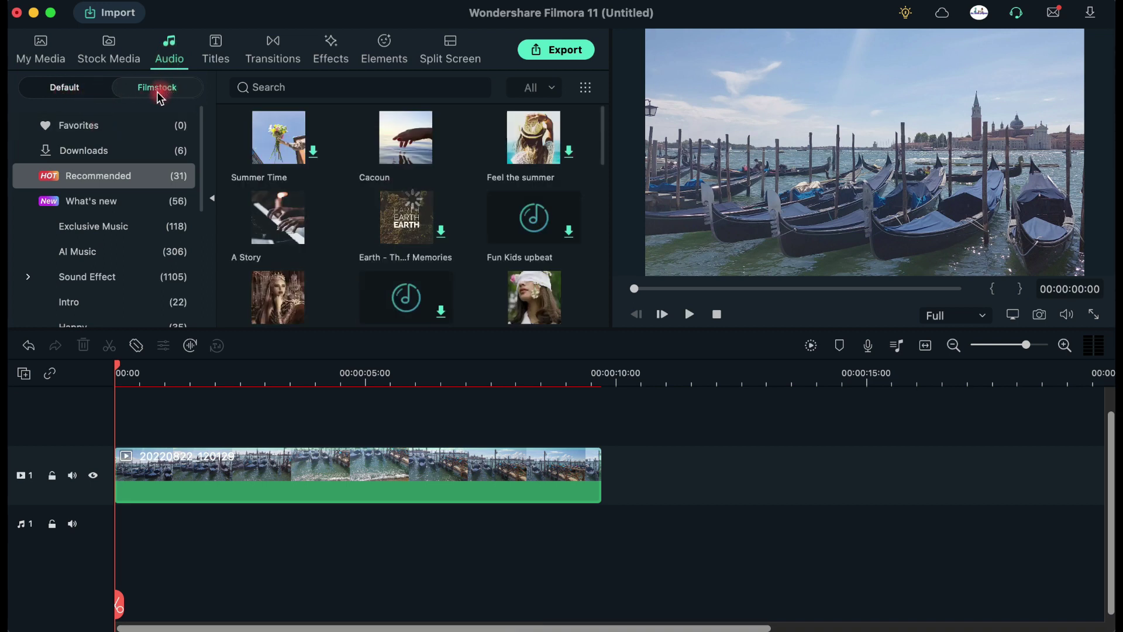
{"action": "left_click", "coordinate": [64, 92]}
{"action": "scroll", "coordinate": [100, 243], "scroll_direction": "down", "scroll_amount": 3}
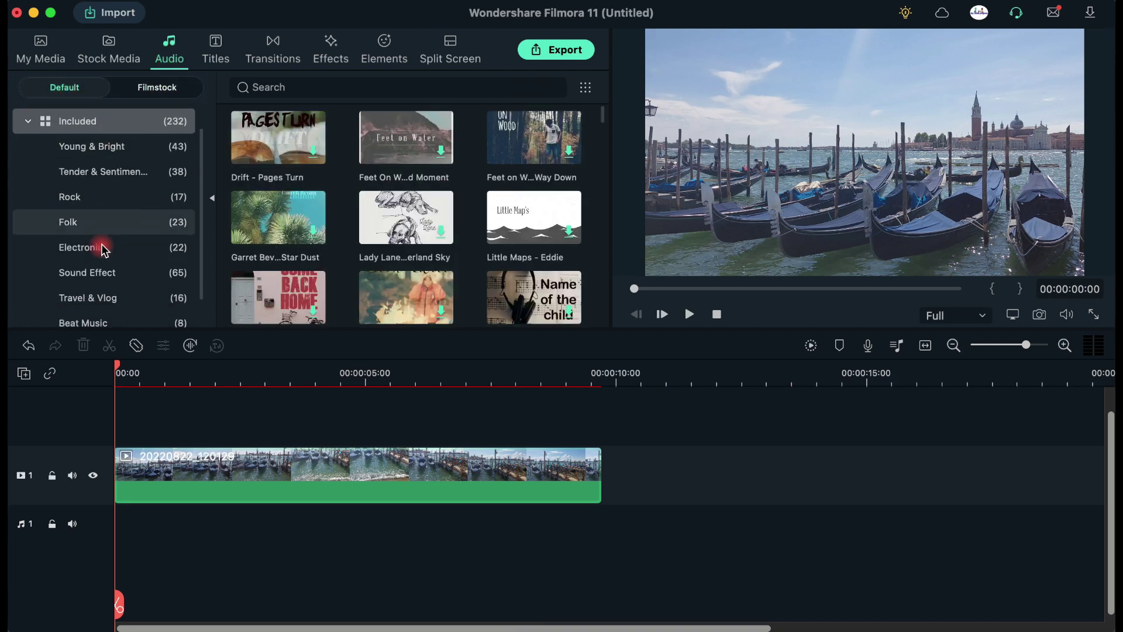
{"action": "scroll", "coordinate": [101, 243], "scroll_direction": "up", "scroll_amount": 3}
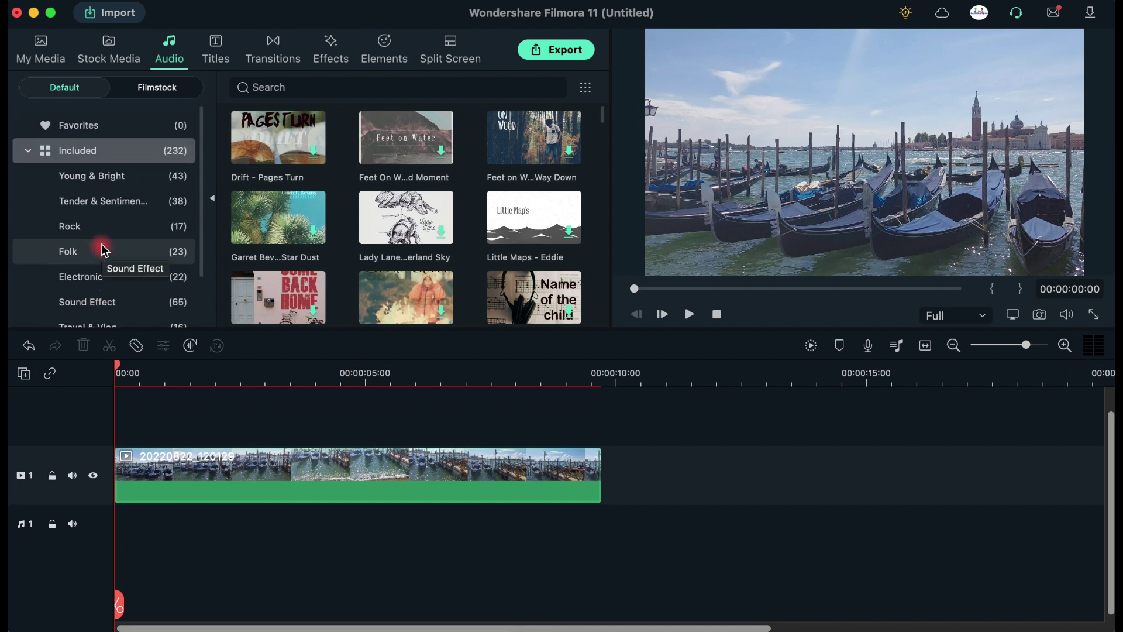
{"action": "left_click", "coordinate": [182, 92]}
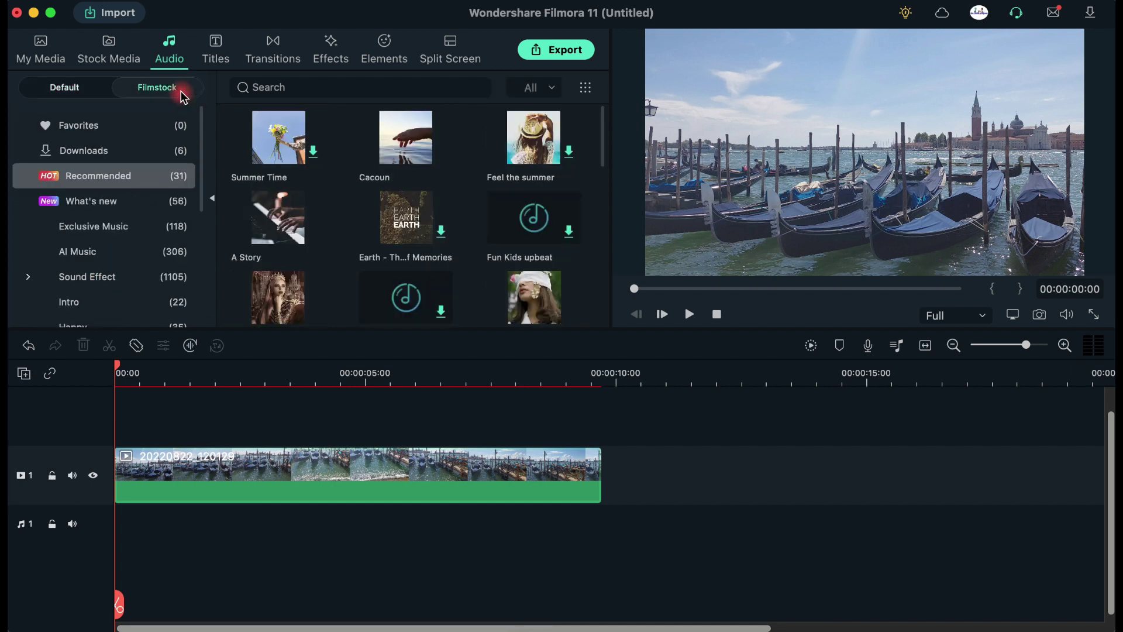
{"action": "scroll", "coordinate": [135, 259], "scroll_direction": "down", "scroll_amount": 6}
{"action": "scroll", "coordinate": [134, 259], "scroll_direction": "down", "scroll_amount": 4}
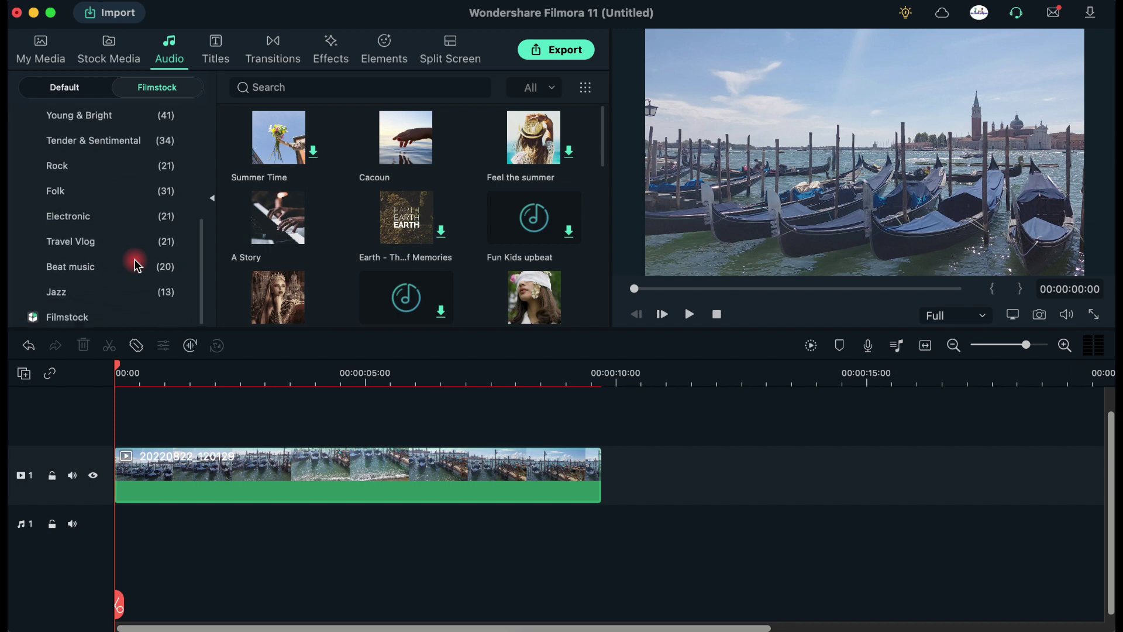
{"action": "scroll", "coordinate": [135, 259], "scroll_direction": "up", "scroll_amount": 4}
{"action": "scroll", "coordinate": [135, 259], "scroll_direction": "up", "scroll_amount": 5}
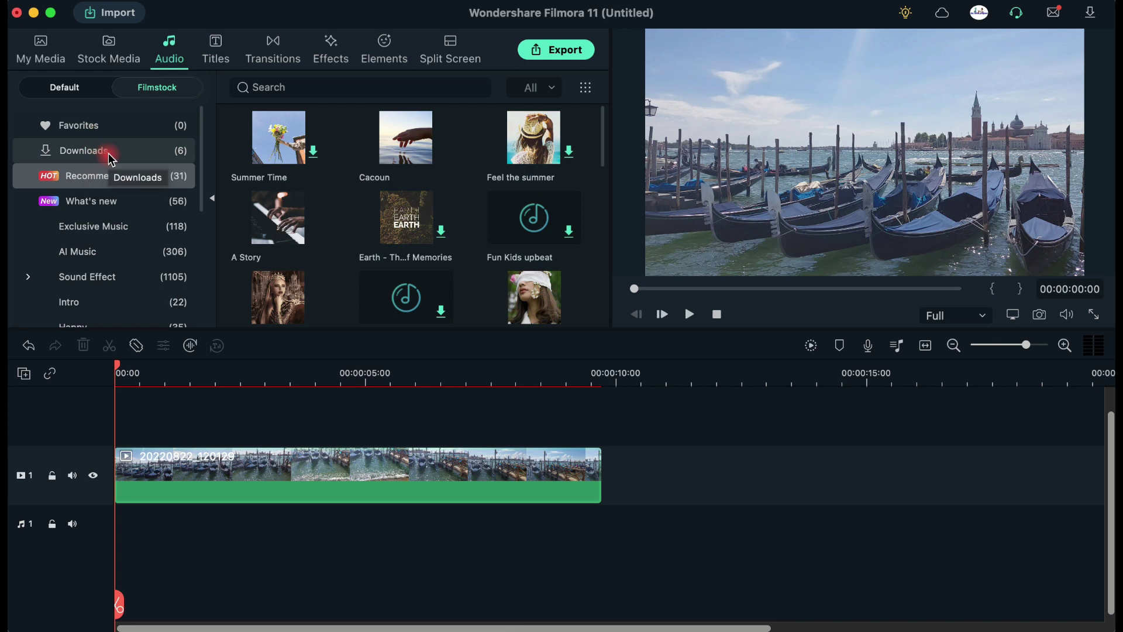
Step: Preview Summer Time and Verve, then download and preview the Clear Sky track
{"action": "left_click", "coordinate": [282, 155]}
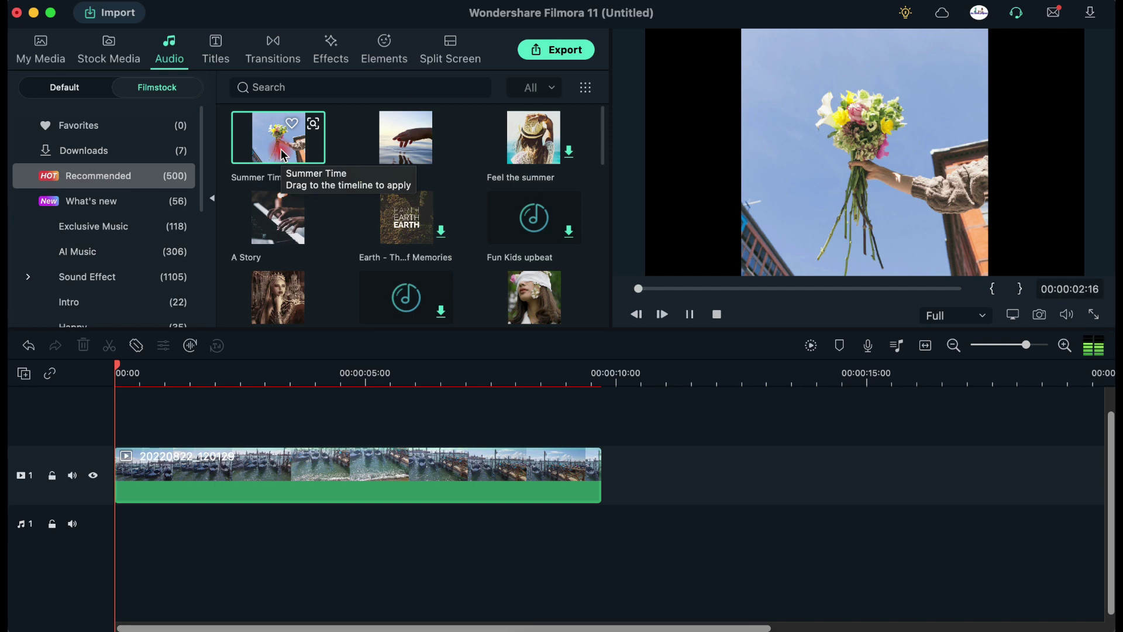
{"action": "scroll", "coordinate": [534, 243], "scroll_direction": "down", "scroll_amount": 3}
{"action": "left_click", "coordinate": [534, 243]}
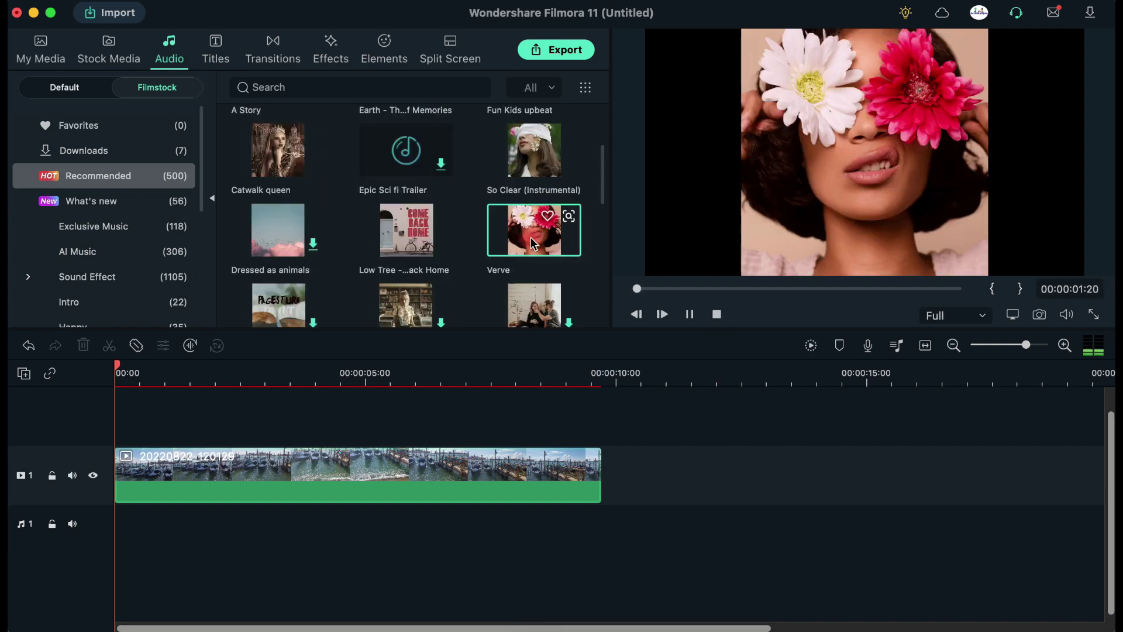
{"action": "left_click", "coordinate": [717, 315]}
{"action": "scroll", "coordinate": [269, 252], "scroll_direction": "down", "scroll_amount": 5}
{"action": "left_click", "coordinate": [270, 251]}
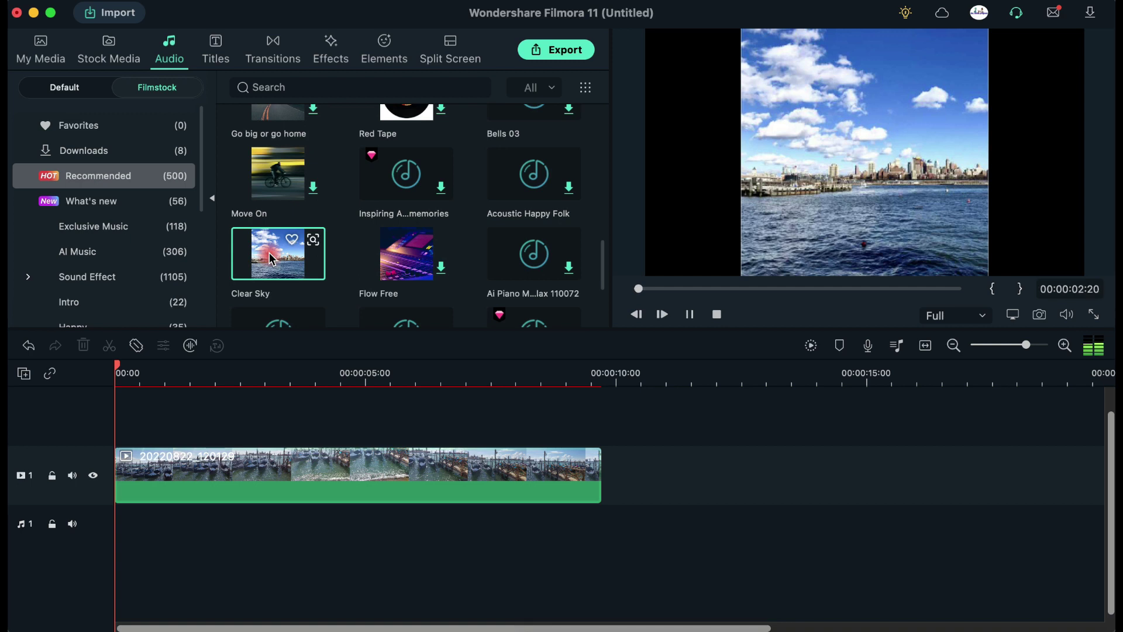
{"action": "left_click", "coordinate": [730, 315]}
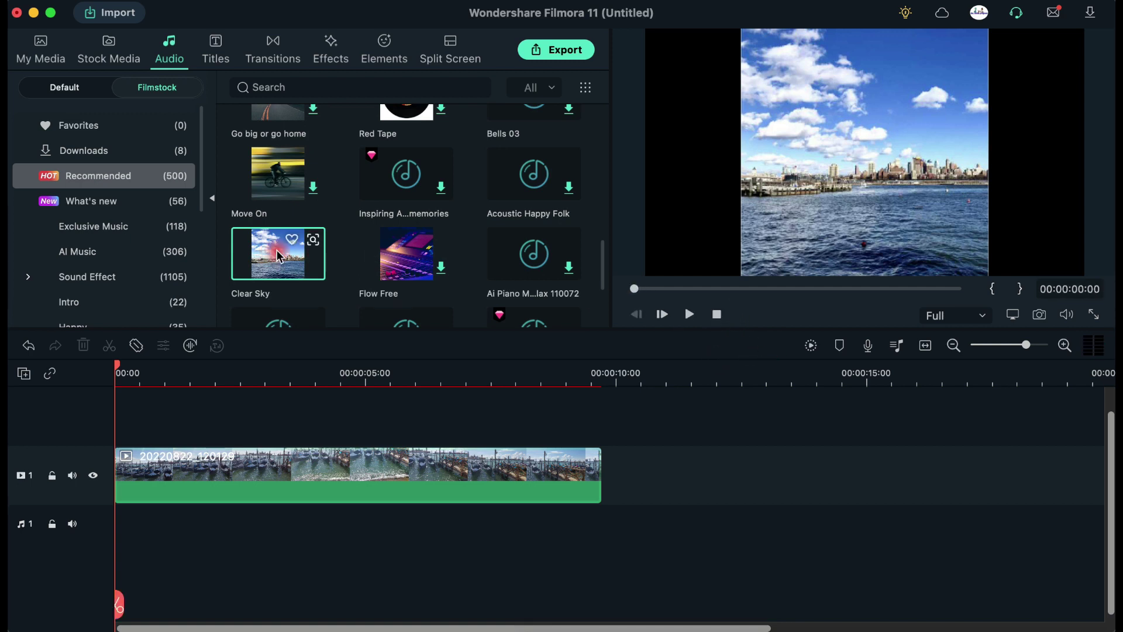
Step: Add Clear Sky to audio track 1 under the gondola clip and play it back
{"action": "left_click_drag", "start_coordinate": [278, 256], "coordinate": [120, 537]}
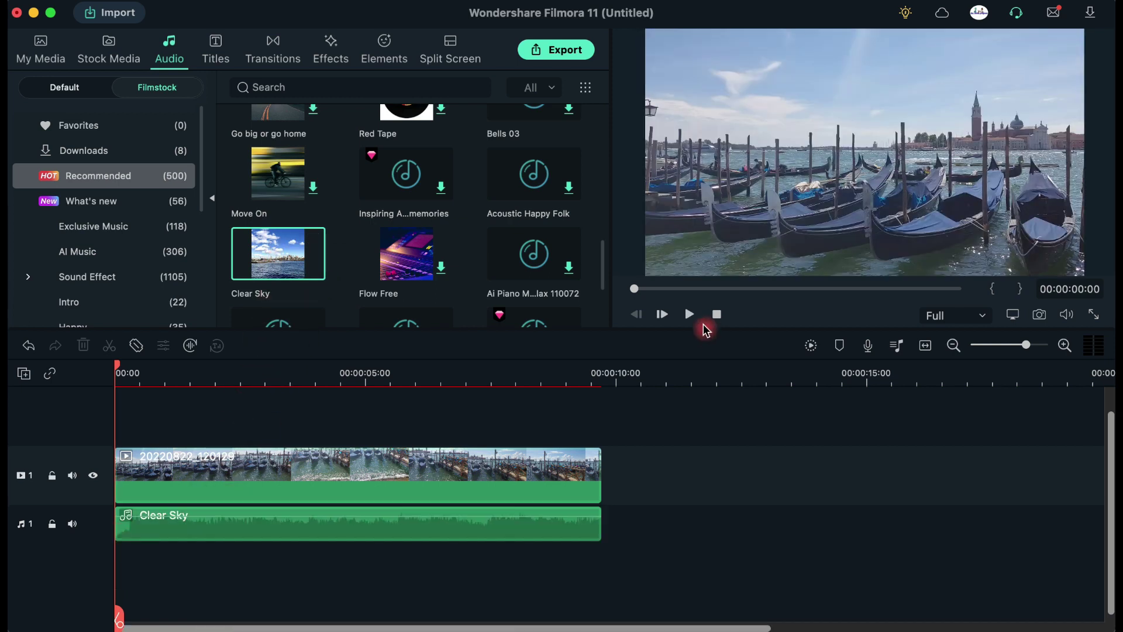
{"action": "left_click", "coordinate": [690, 314]}
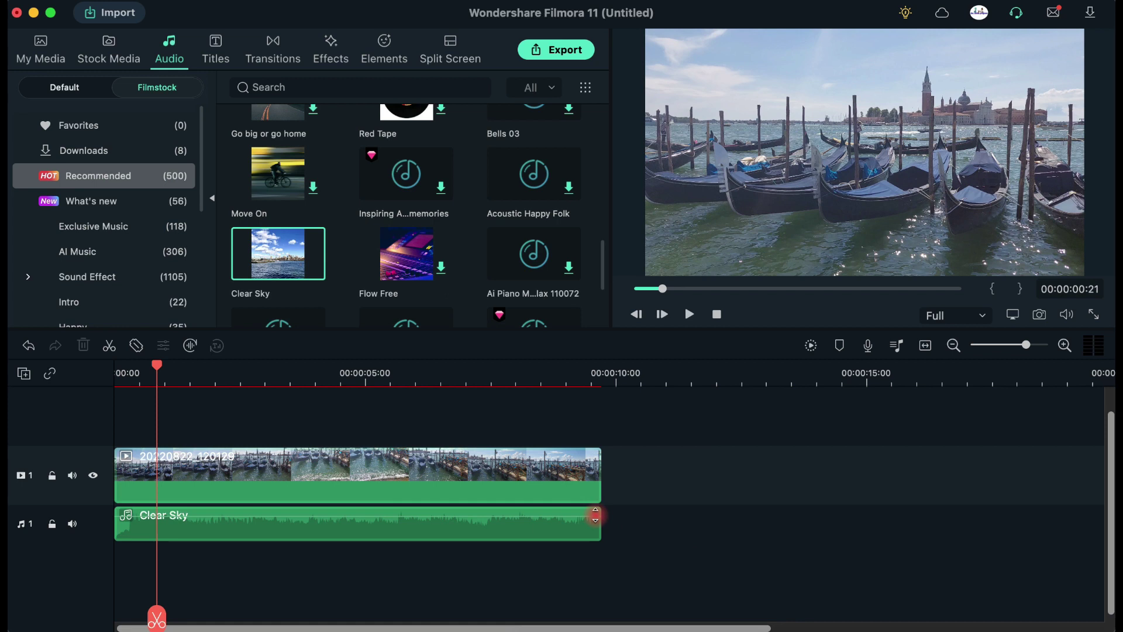
Step: Set Clear Sky to about 0 dB, fade out its ending and add a short fade-in
{"action": "left_click_drag", "start_coordinate": [595, 514], "coordinate": [583, 520]}
{"action": "mouse_move", "coordinate": [598, 509]}
{"action": "left_mouse_down"}
{"action": "mouse_move", "coordinate": [566, 510]}
{"action": "mouse_move", "coordinate": [580, 510]}
{"action": "left_mouse_up"}
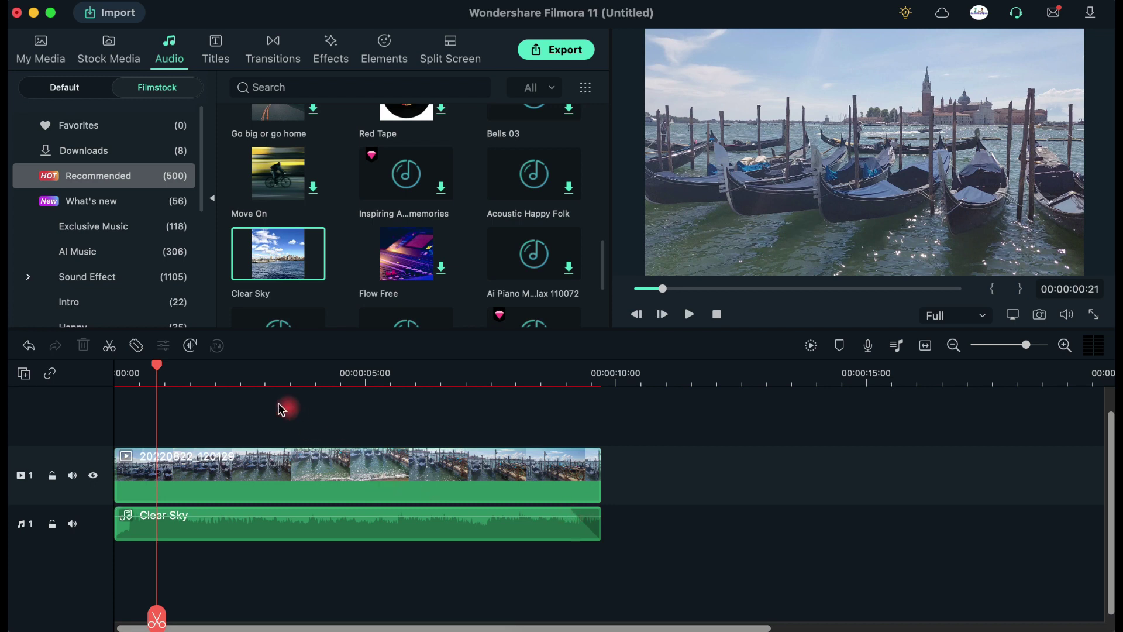
{"action": "key", "text": "shift+z"}
{"action": "key", "text": "End"}
{"action": "left_click_drag", "start_coordinate": [112, 511], "coordinate": [114, 513]}
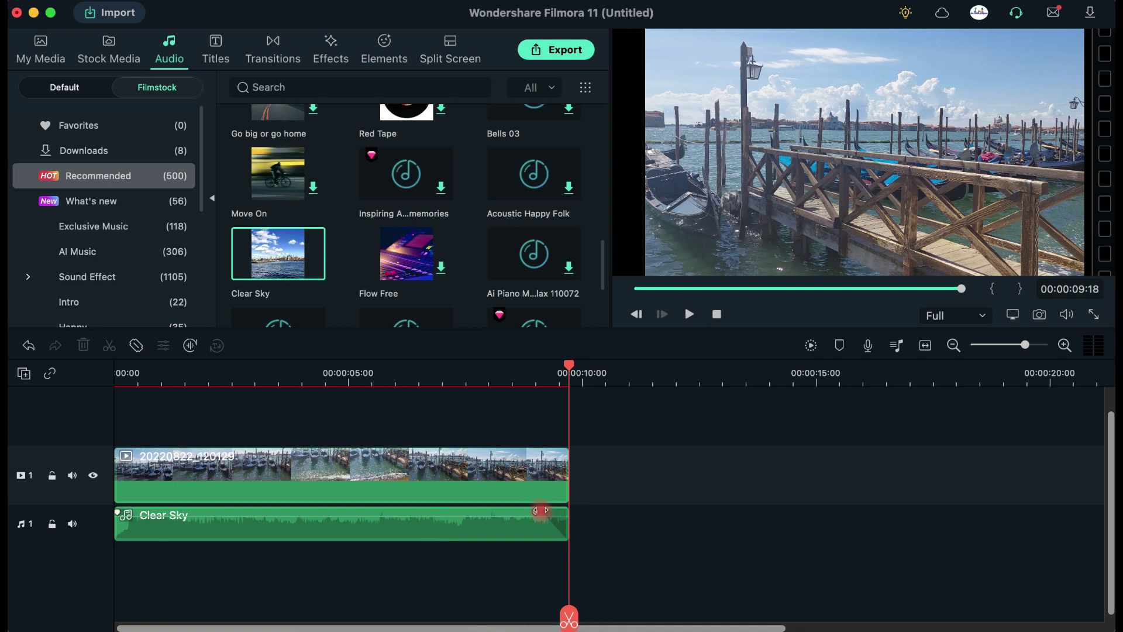
{"action": "scroll", "coordinate": [577, 501], "scroll_direction": "up", "scroll_amount": 1}
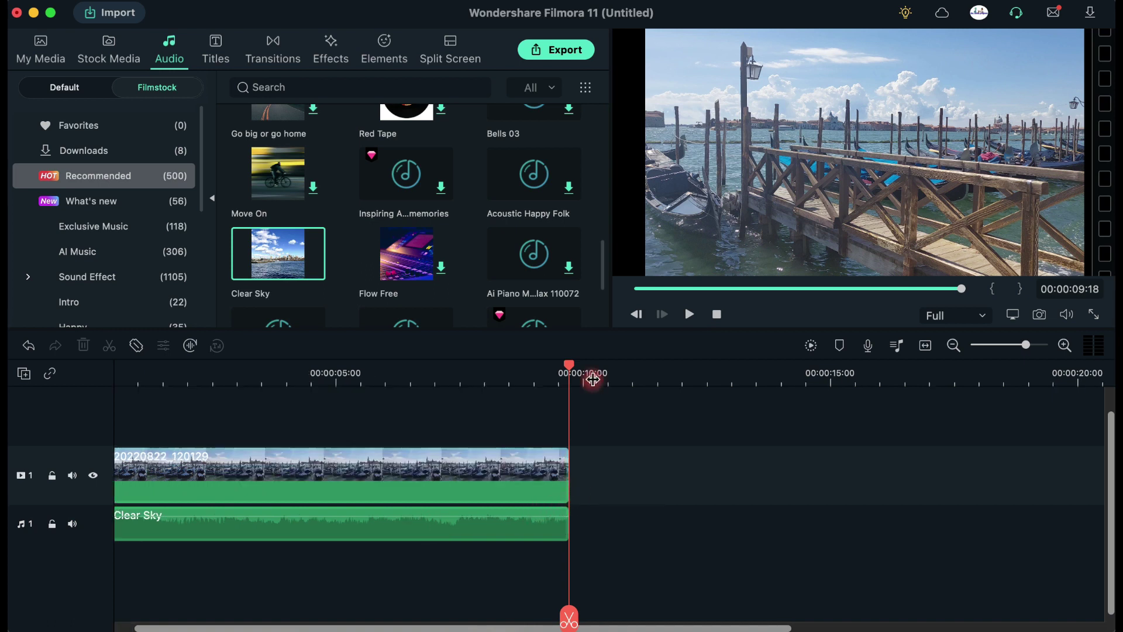
{"action": "left_click_drag", "start_coordinate": [577, 369], "coordinate": [116, 405]}
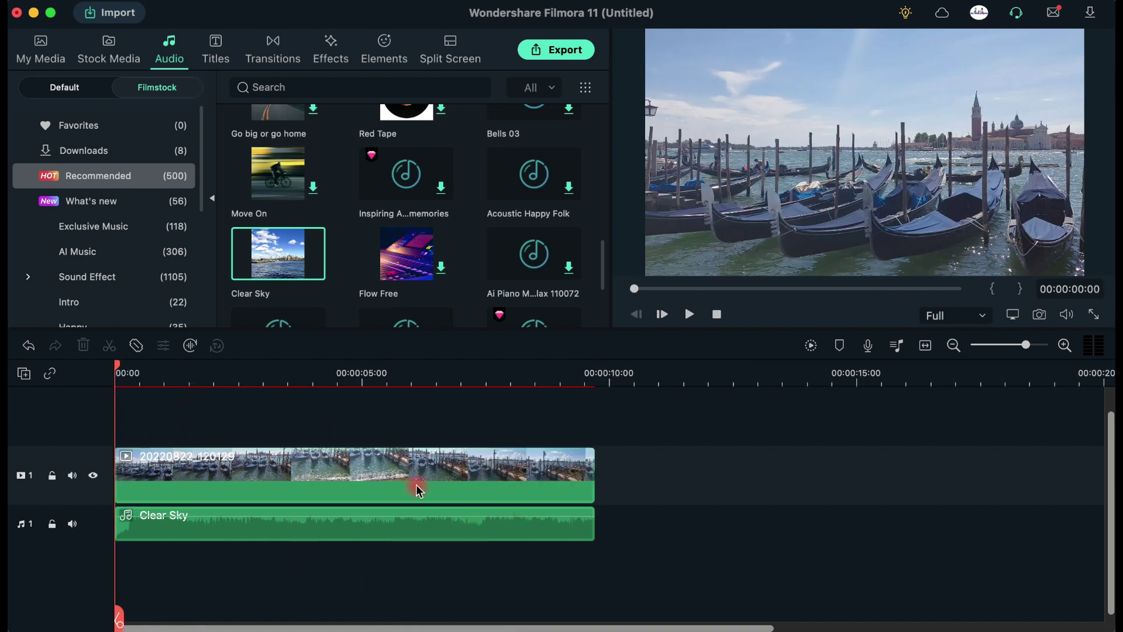
Step: Name the export 'My venice' and choose MP4 as the output format
{"action": "left_click", "coordinate": [560, 51]}
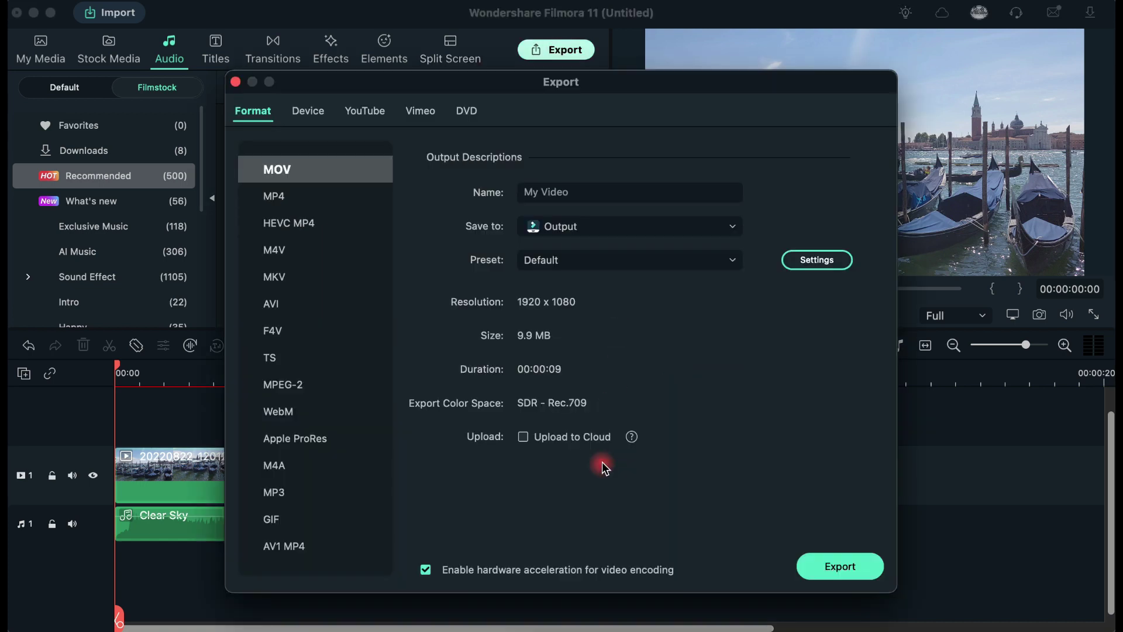
{"action": "left_click", "coordinate": [586, 188]}
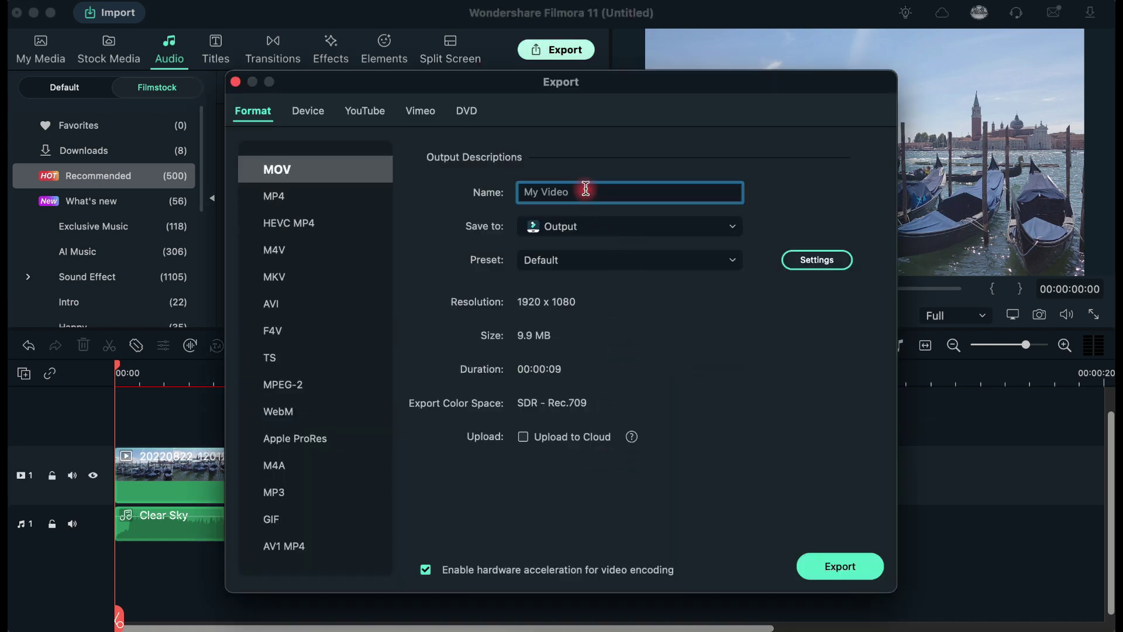
{"action": "key", "text": "BackSpace"}
{"action": "key", "text": "BackSpace"}
{"action": "key", "text": "BackSpace"}
{"action": "key", "text": "BackSpace"}
{"action": "key", "text": "BackSpace"}
{"action": "key", "text": "BackSpace"}
{"action": "type", "text": "venice"}
{"action": "left_click", "coordinate": [287, 202]}
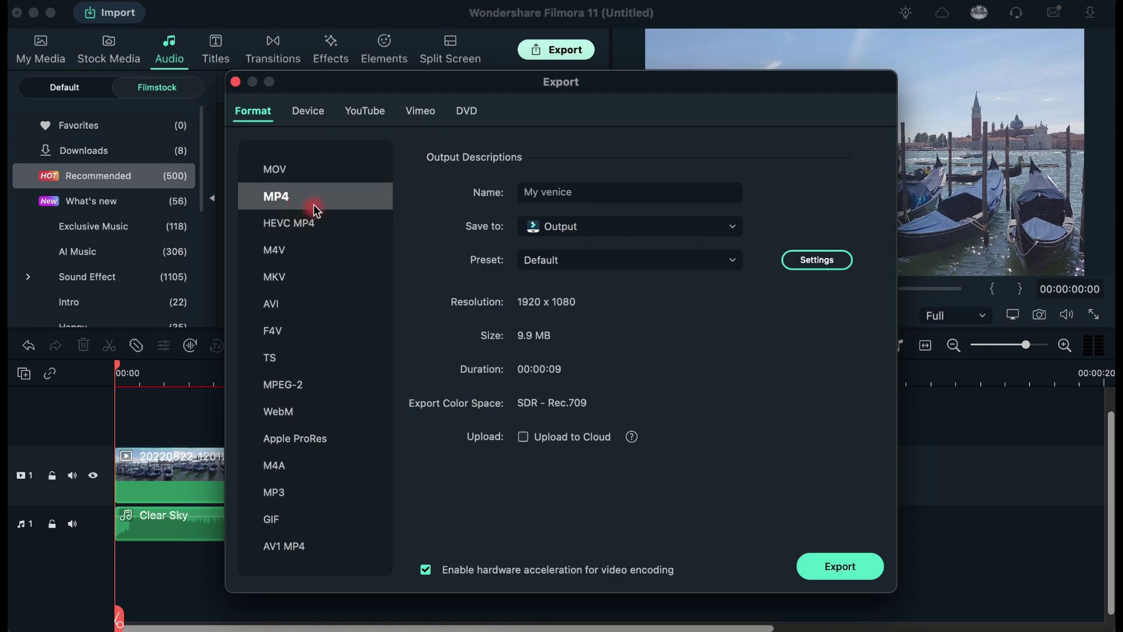
{"action": "left_click", "coordinate": [588, 261]}
Step: Set the MP4 encoding quality to Best, making the preset Custom at 24.5 MB
{"action": "left_click", "coordinate": [801, 261]}
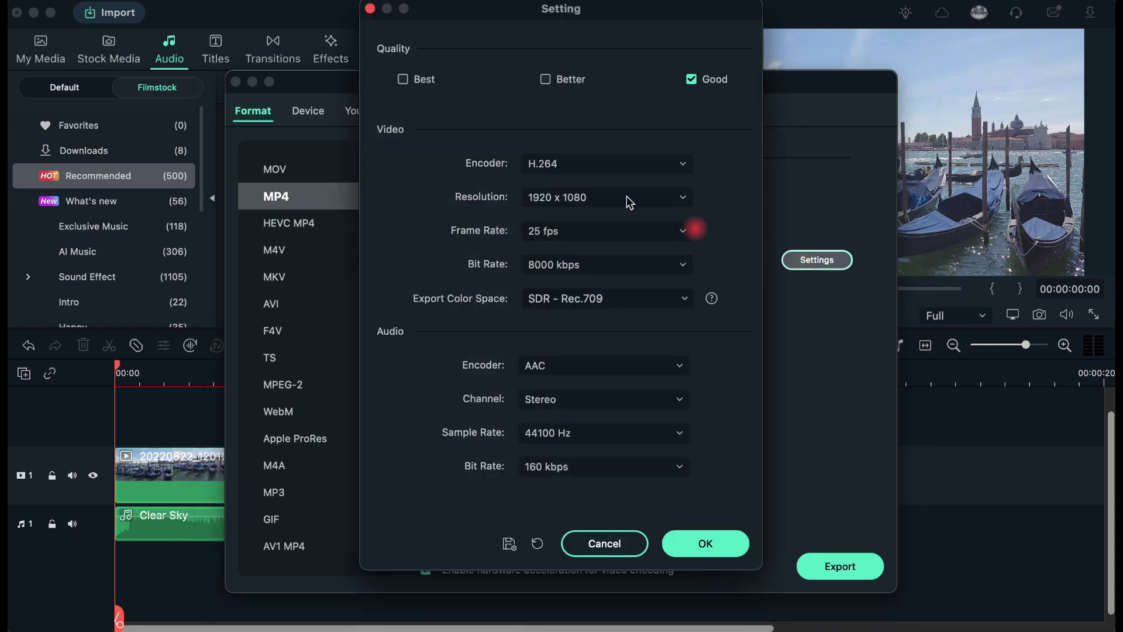
{"action": "left_click", "coordinate": [409, 79]}
{"action": "left_click", "coordinate": [728, 545]}
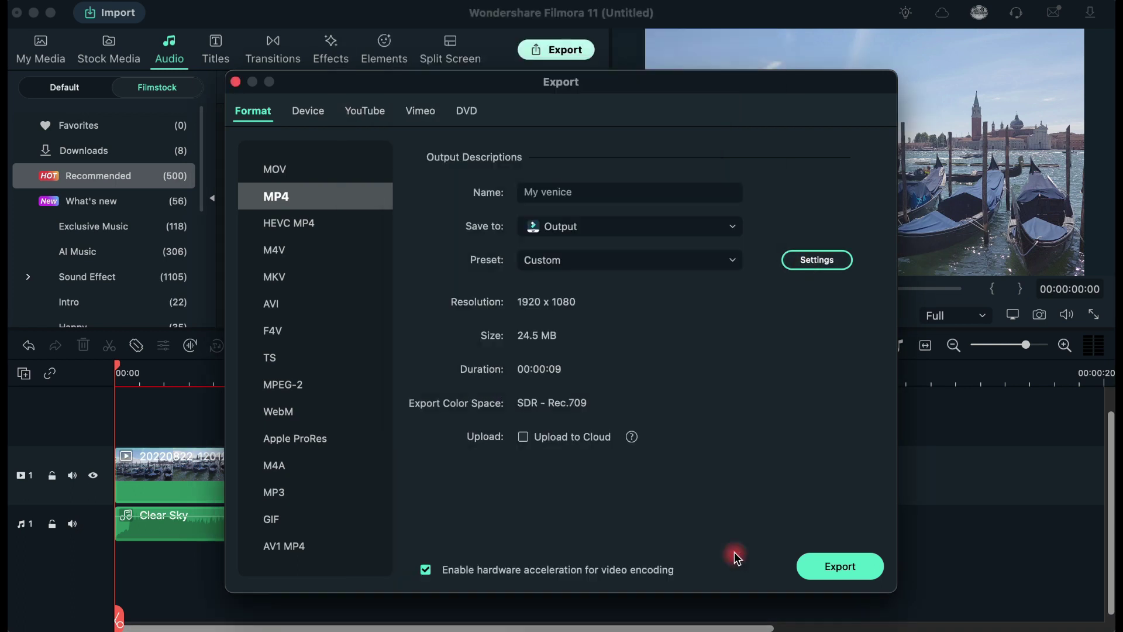